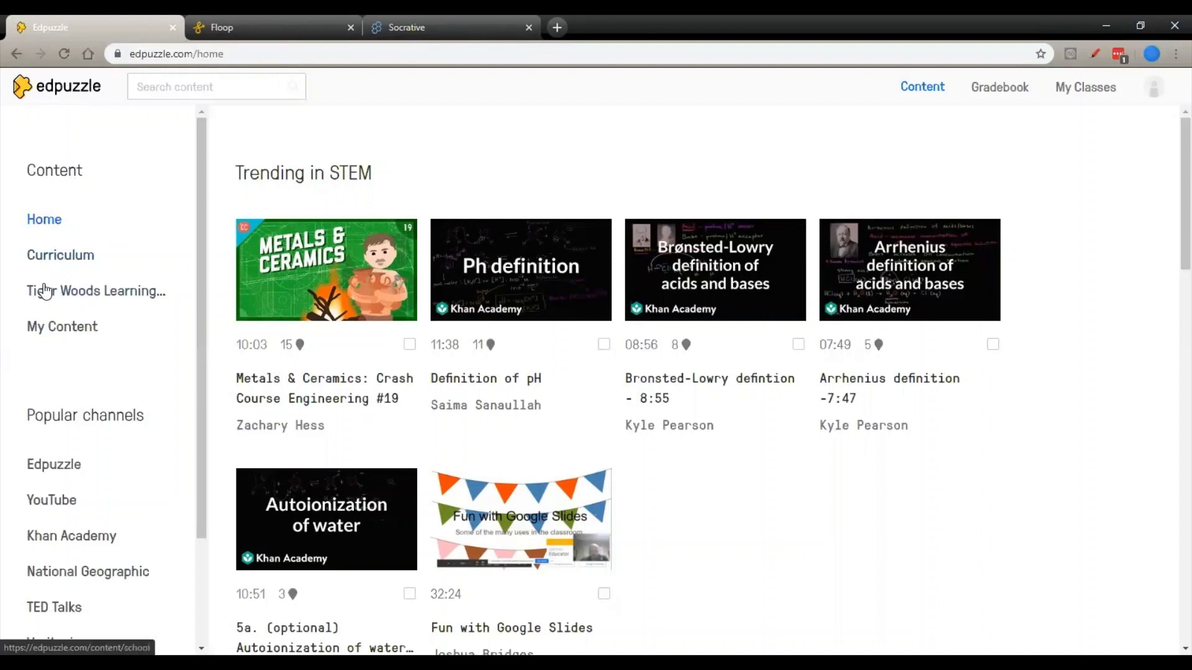
scroll(43, 292, down, 2)
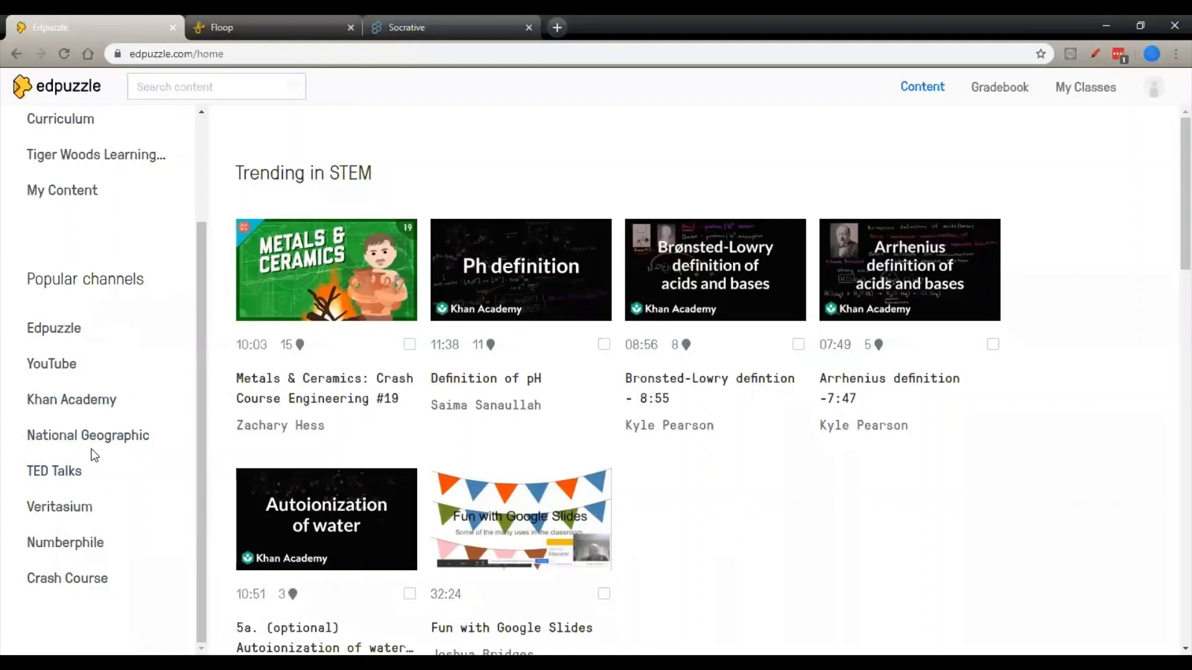
scroll(81, 442, up, 2)
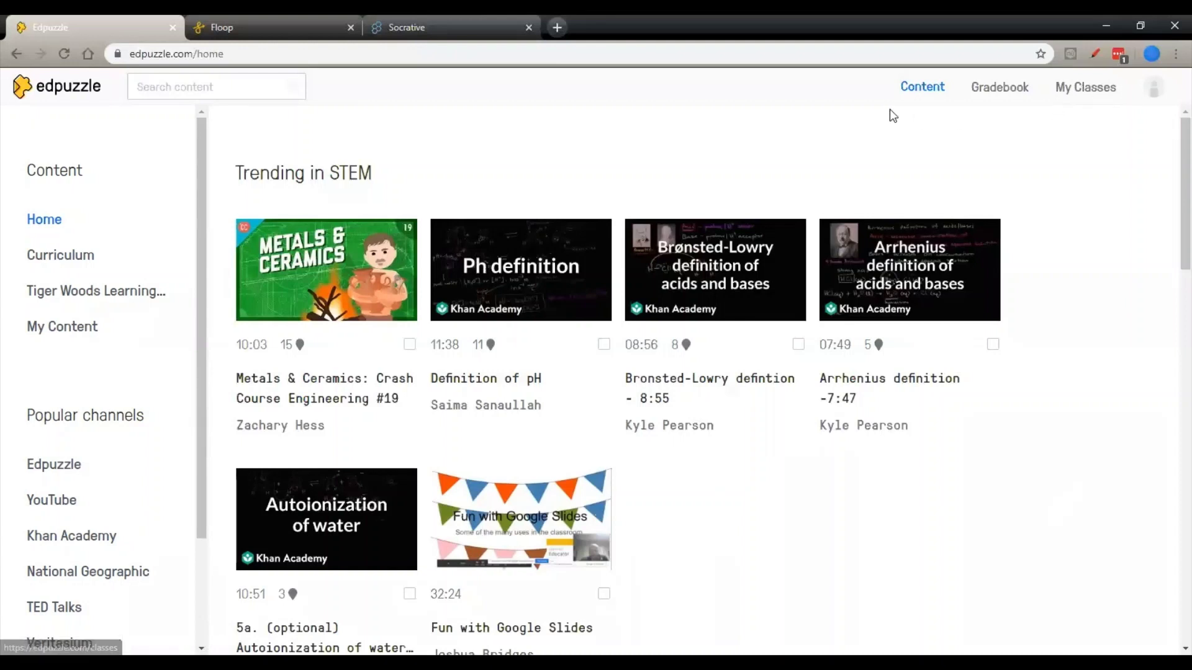
Step: Go to My Classes and open the Archaeology class's Law of Superposition assignment
click(1085, 93)
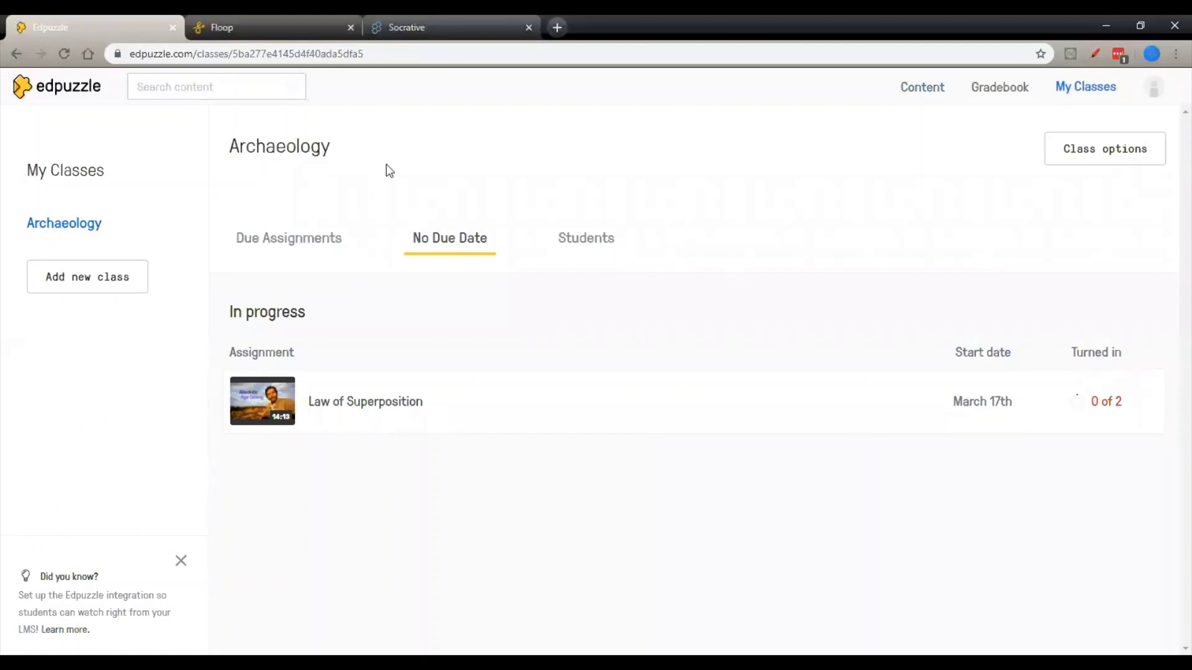
click(350, 409)
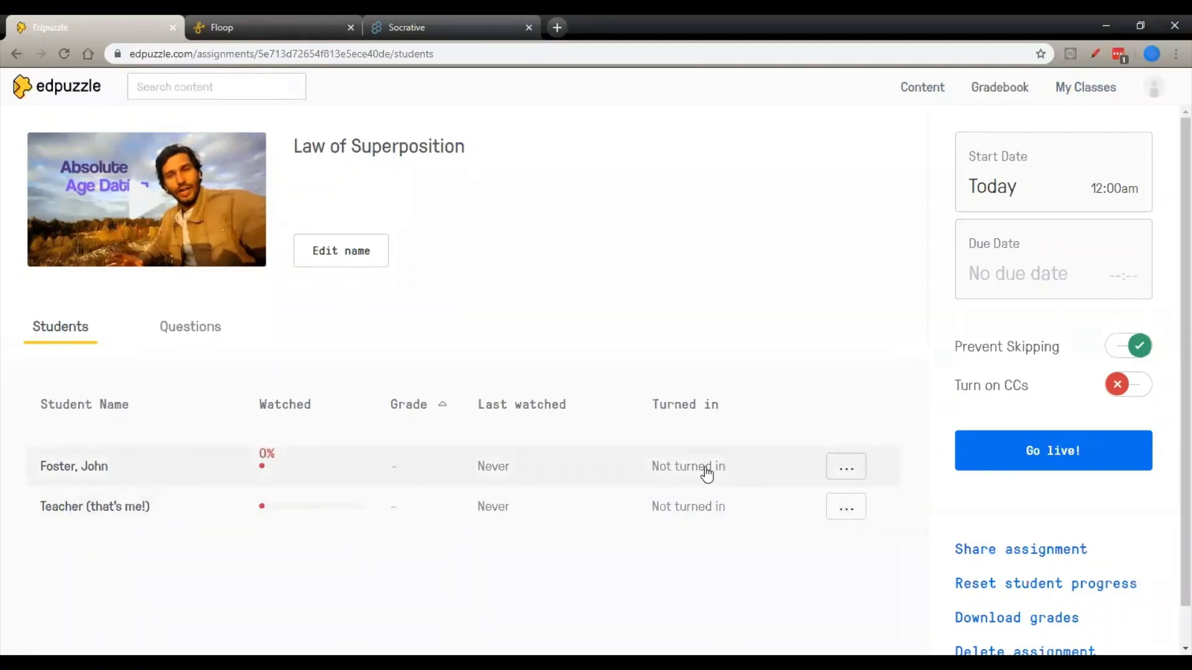
Step: Show the Law of Superposition questions and scroll through each one's correct-answer counts
click(183, 329)
scroll(293, 320, down, 2)
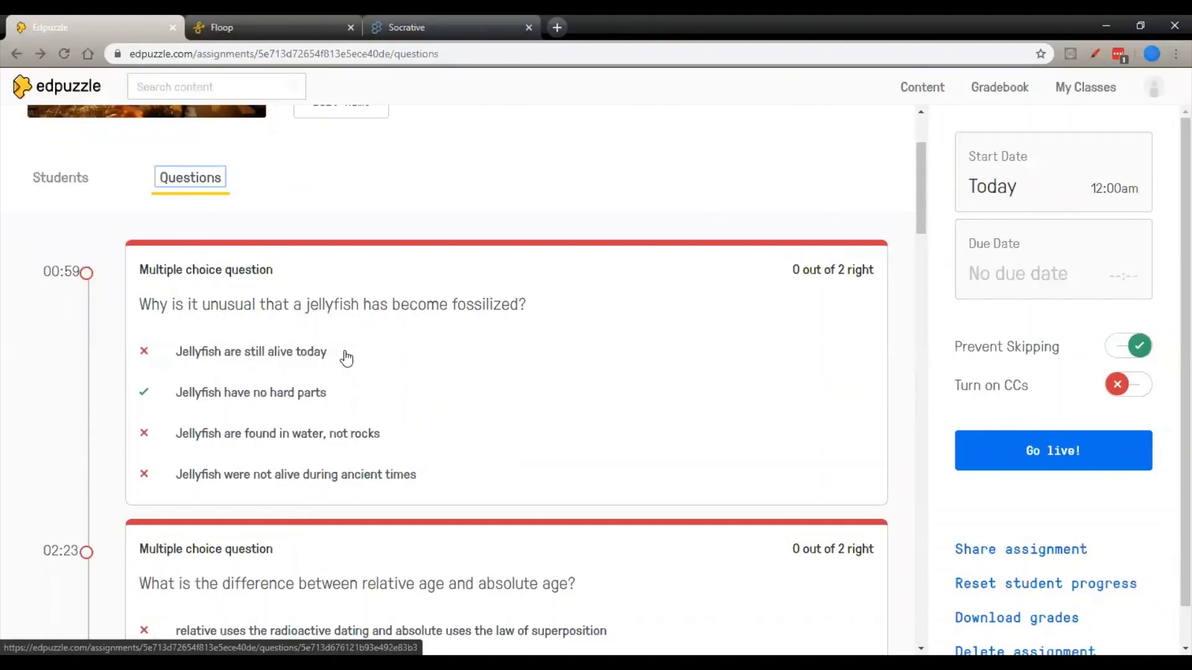
scroll(633, 381, down, 4)
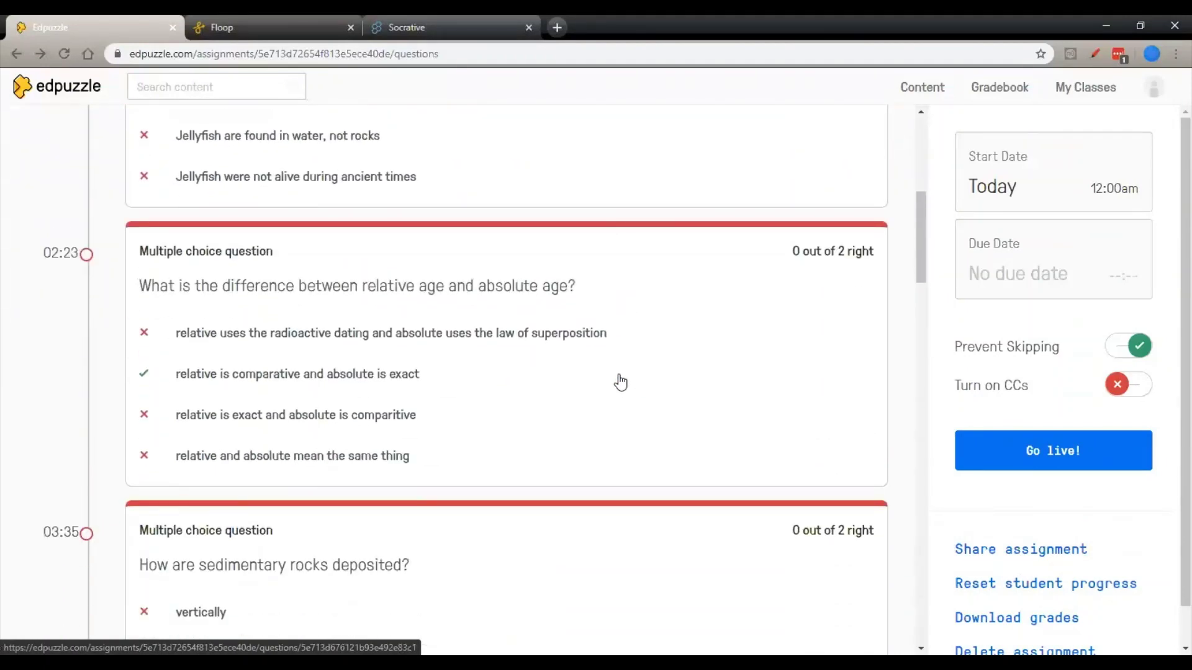
scroll(624, 385, down, 5)
scroll(622, 391, down, 13)
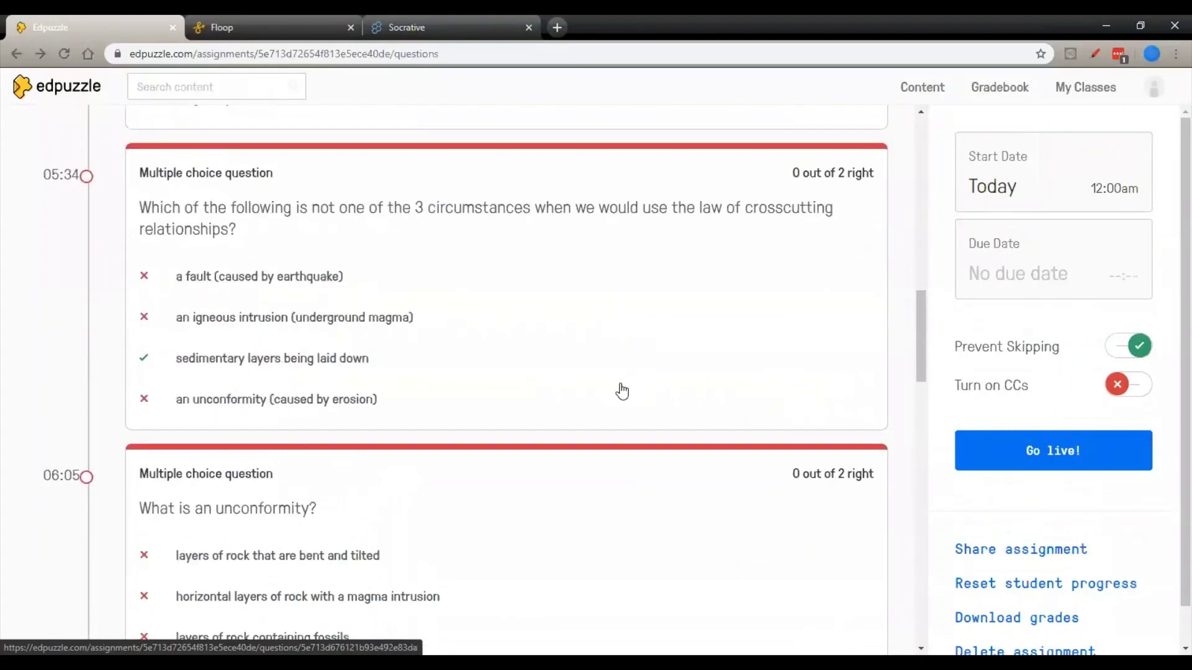
scroll(621, 392, down, 11)
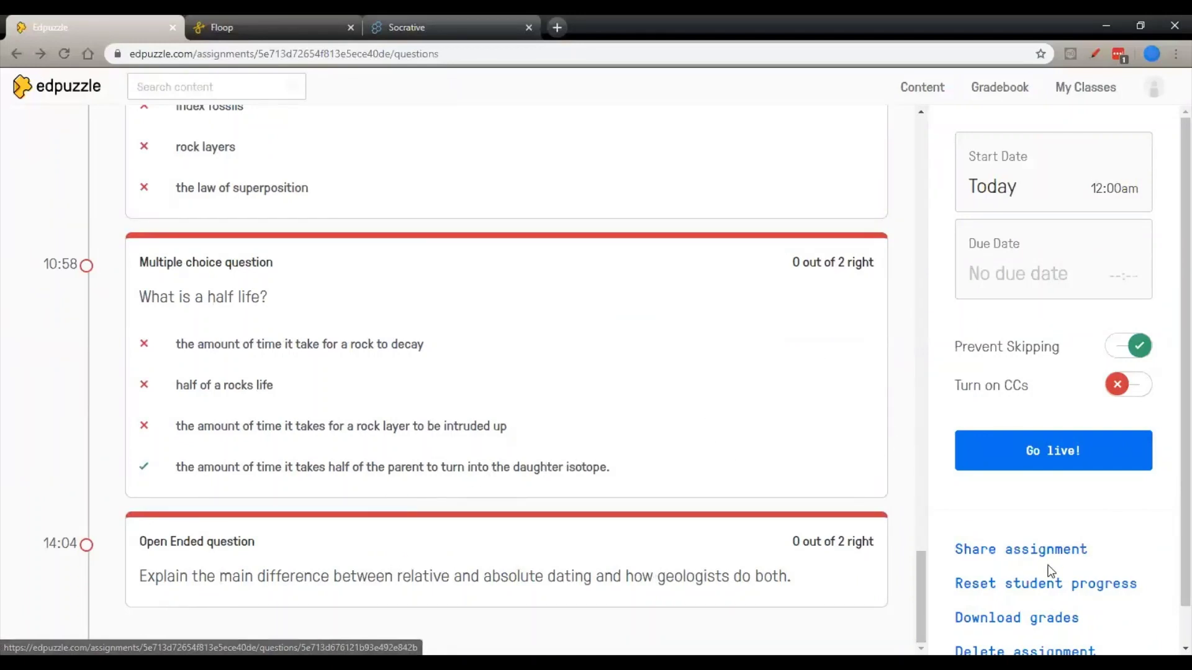
scroll(1044, 550, down, 1)
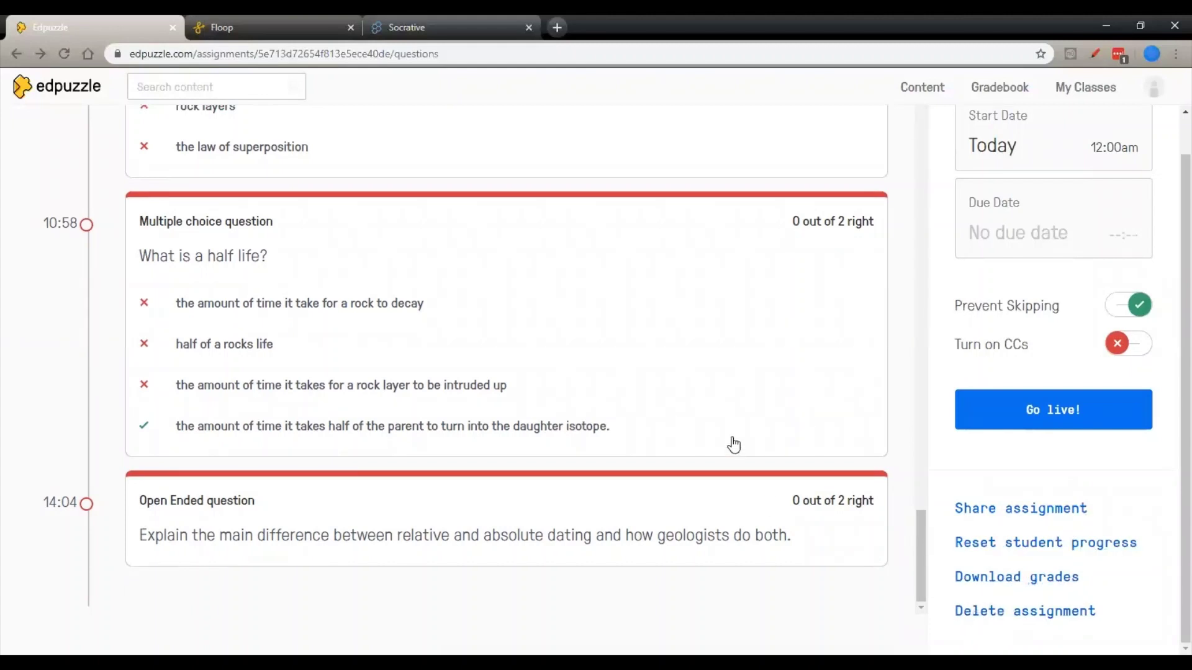
scroll(731, 445, up, 5)
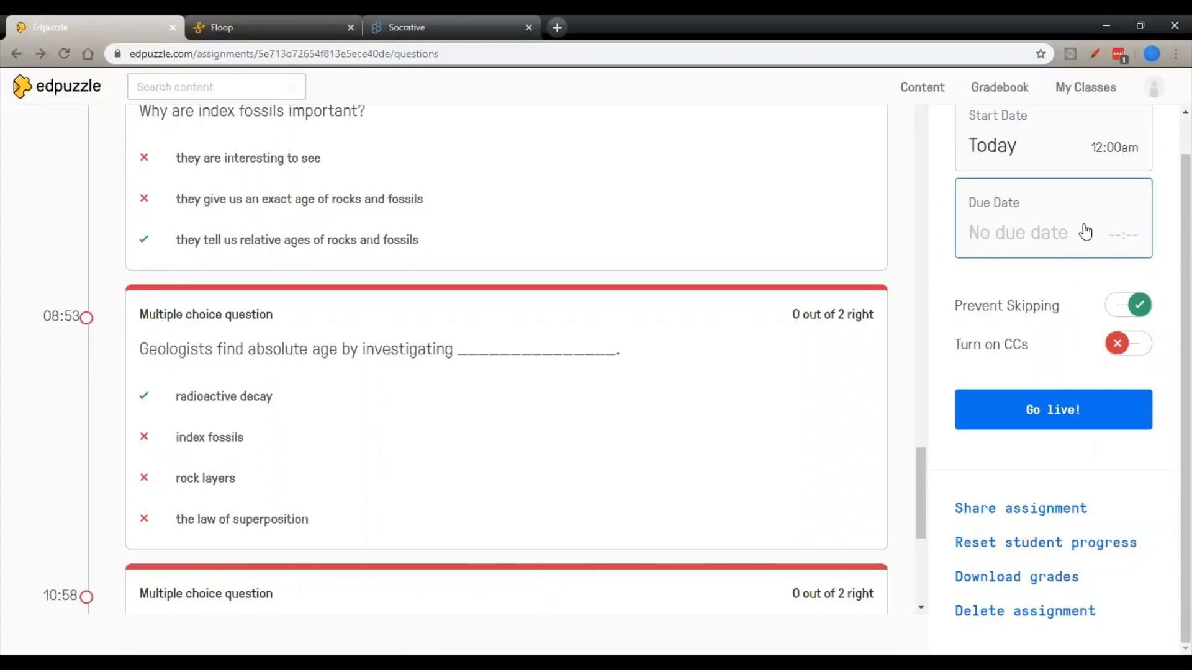
drag(921, 457, 933, 125)
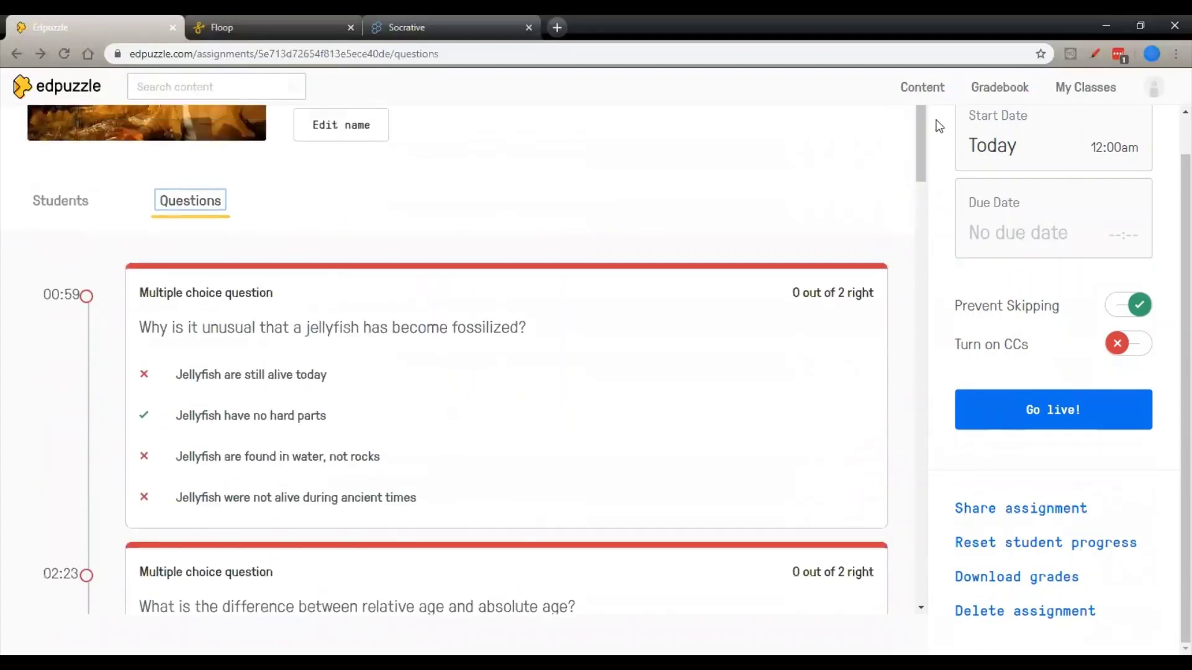
scroll(619, 345, up, 3)
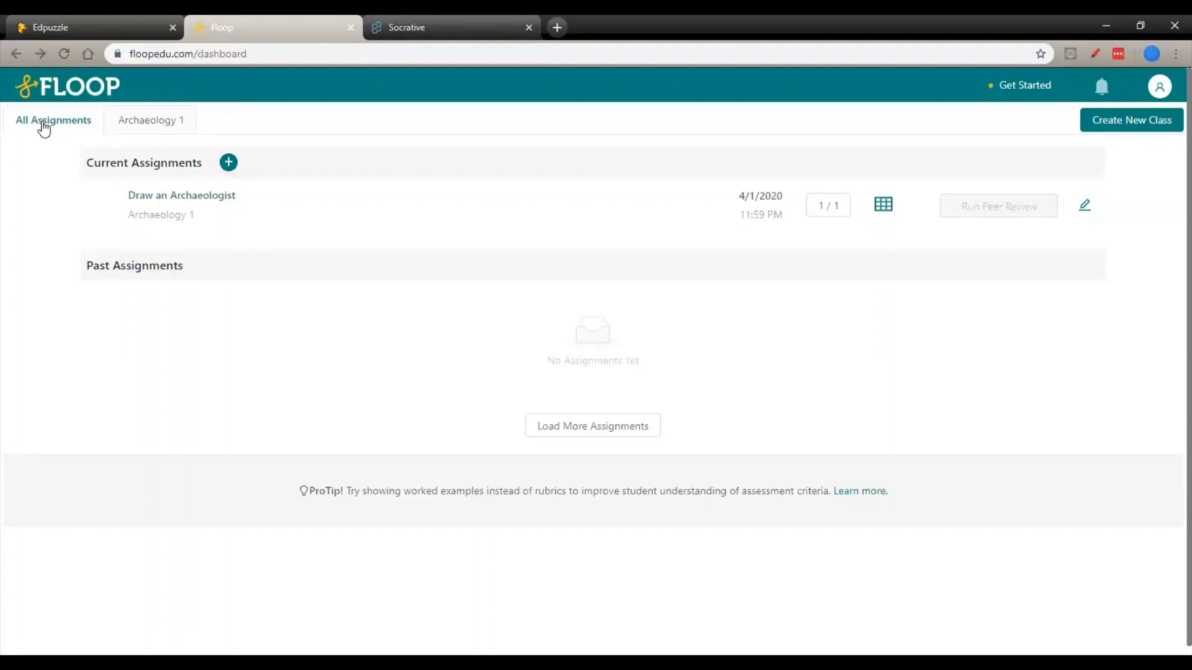
Step: Open the Archaeology 1 class and its Draw an Archaeologist submissions
mouse_move(141, 127)
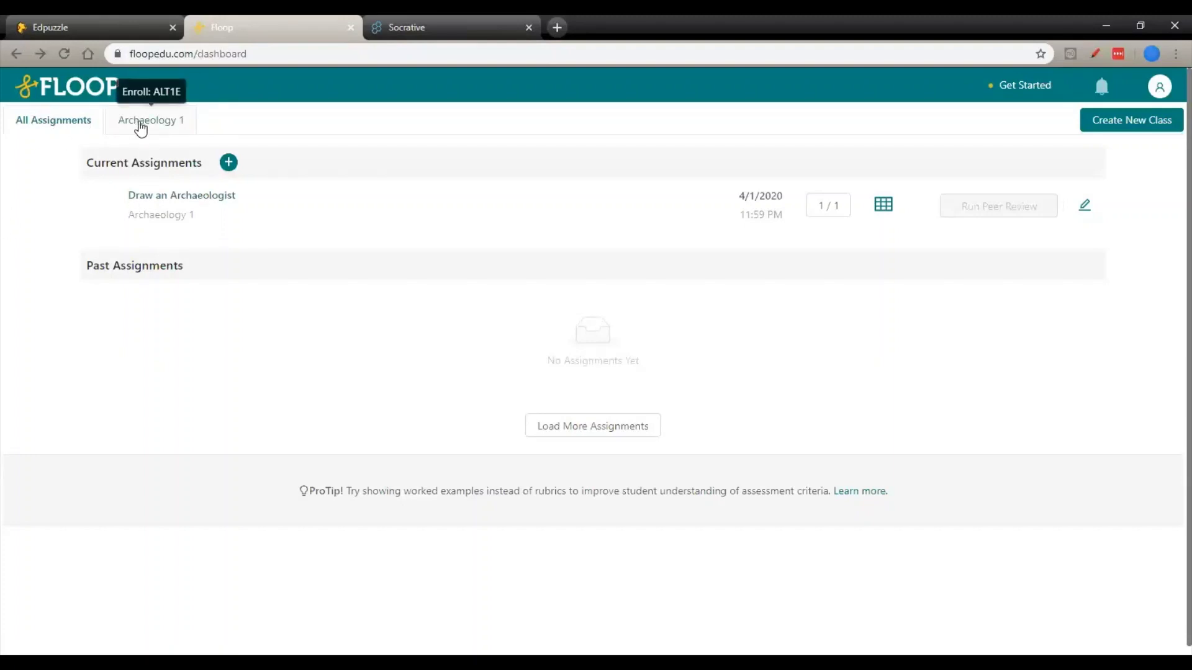
click(141, 127)
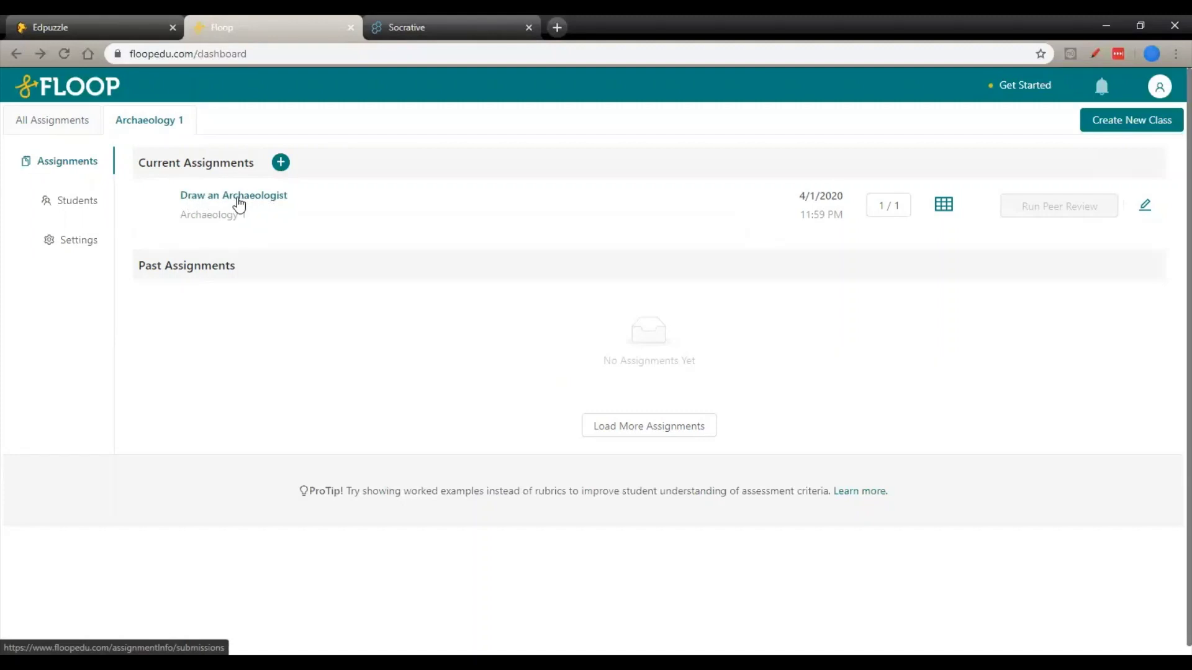
click(237, 202)
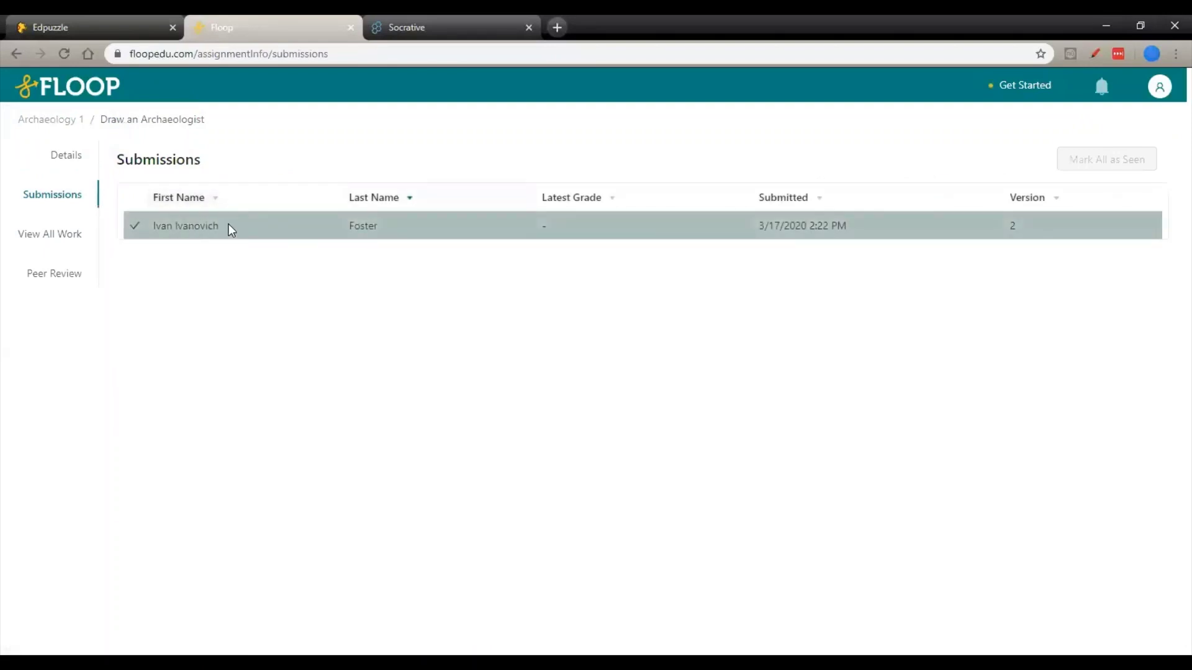
Step: Open the student's drawing and the 'I like the impression of action' comment near the pickaxe
click(175, 231)
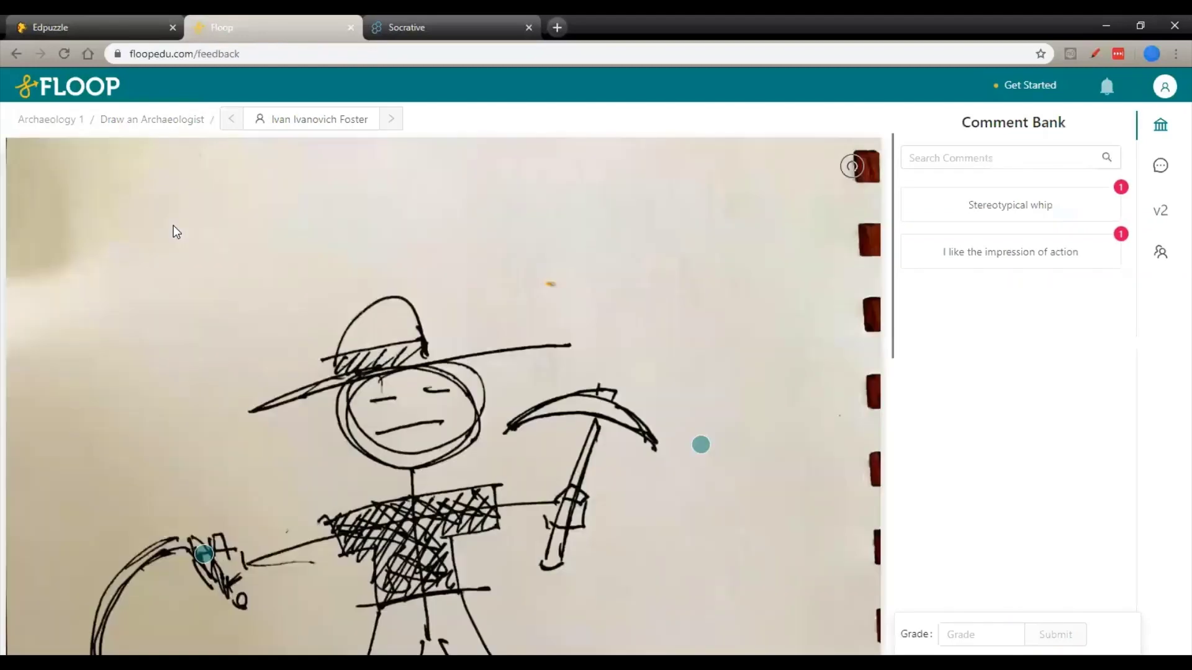
scroll(166, 213, down, 3)
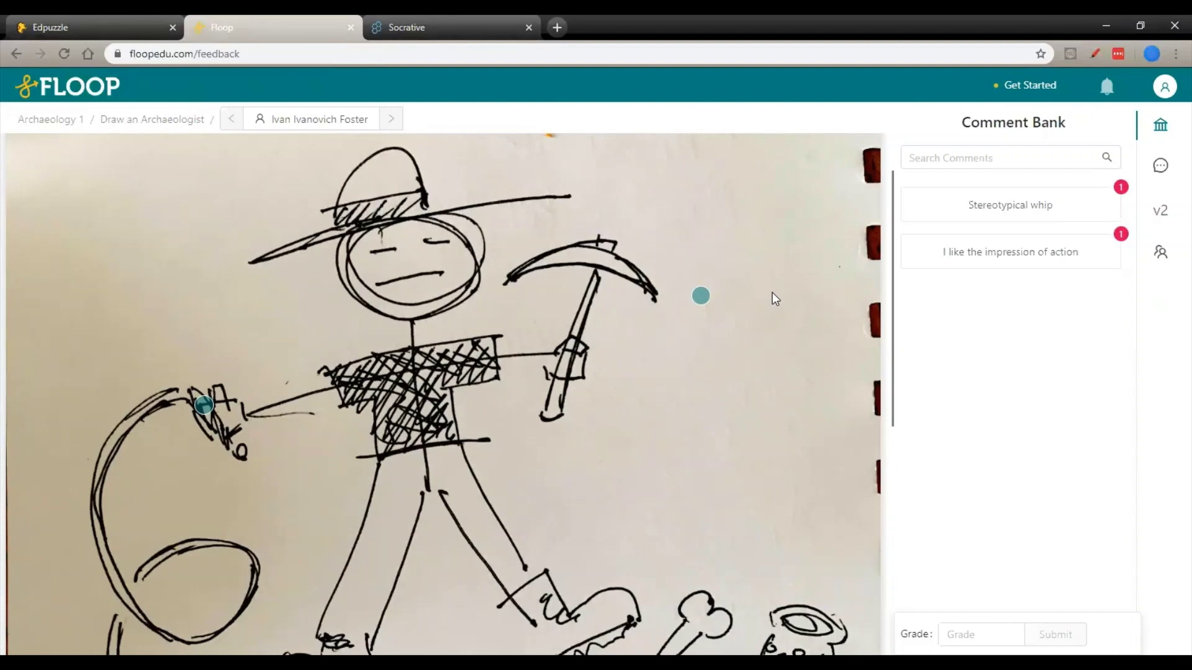
click(700, 296)
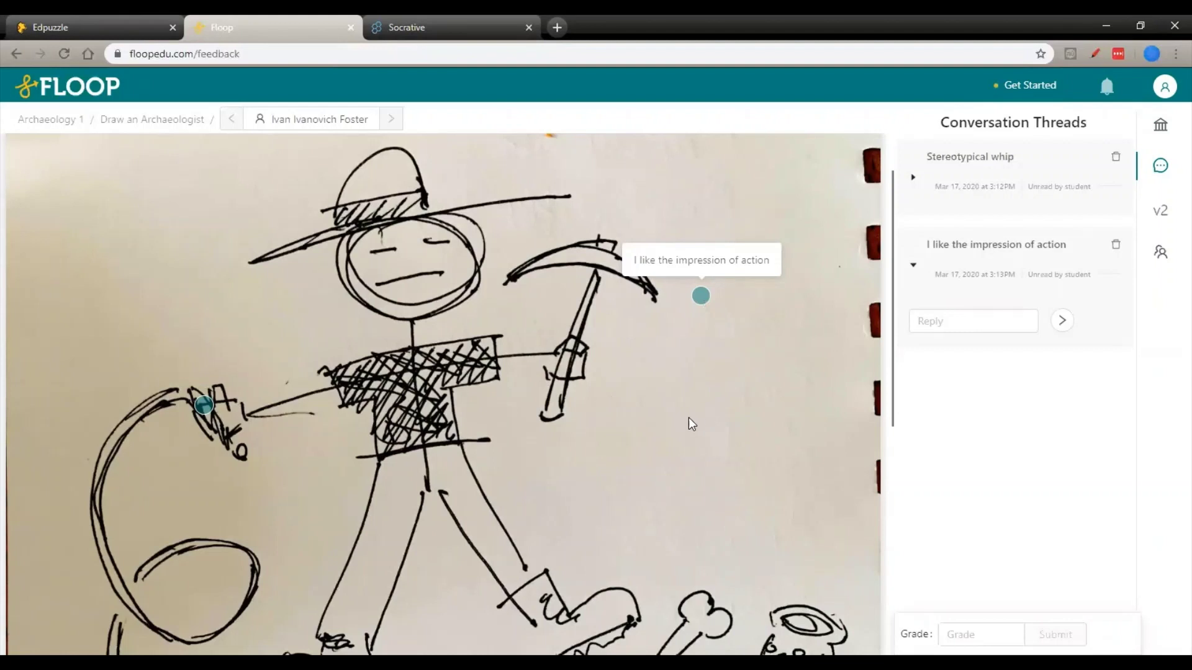
scroll(720, 407, down, 3)
scroll(639, 377, up, 3)
Step: Show the peer feedback on the student's drawing
click(1160, 258)
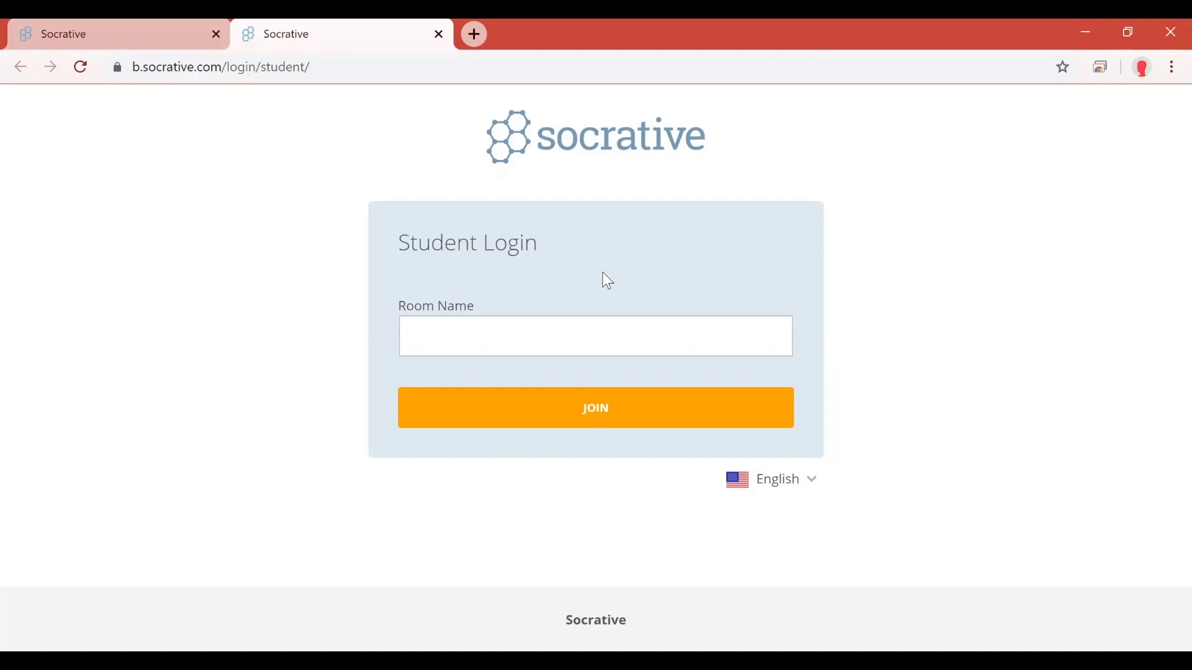
Step: Switch to the teacher's Socrative session for room STEMSTUDIO
click(131, 40)
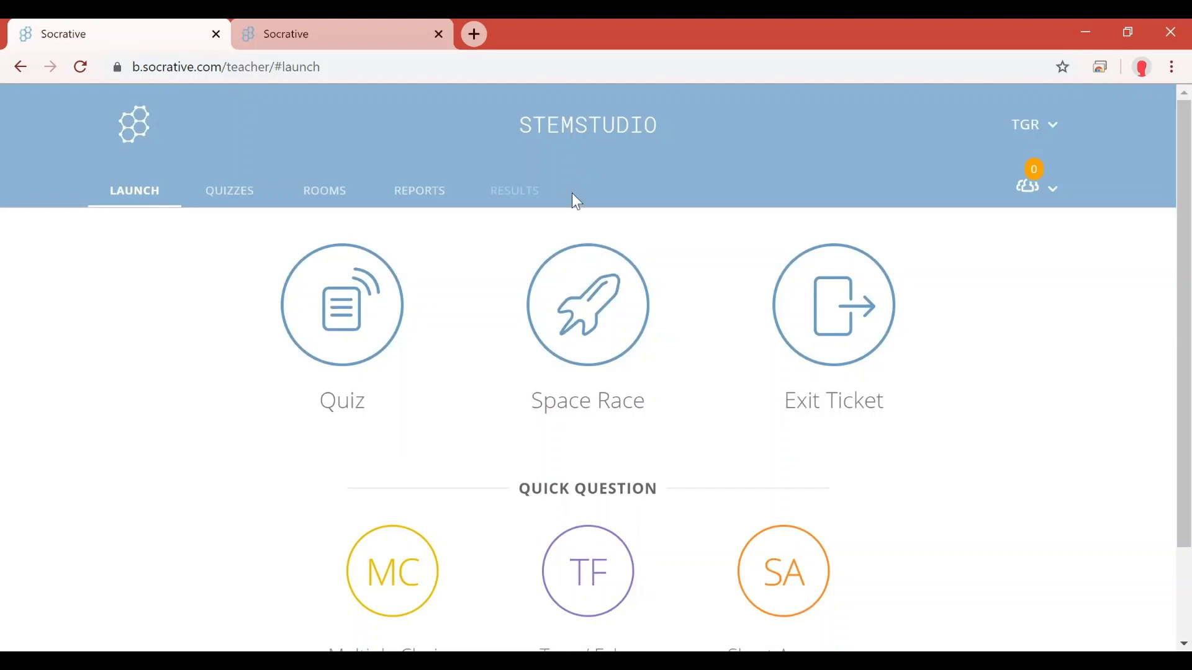
click(234, 204)
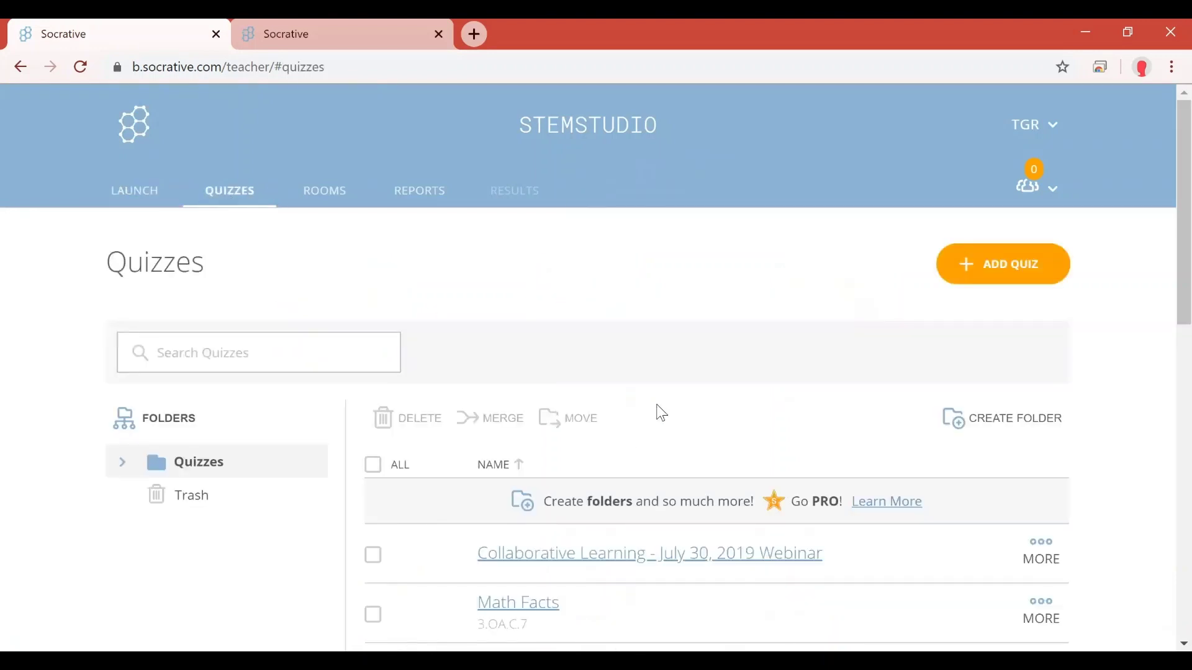
scroll(657, 412, down, 5)
click(552, 335)
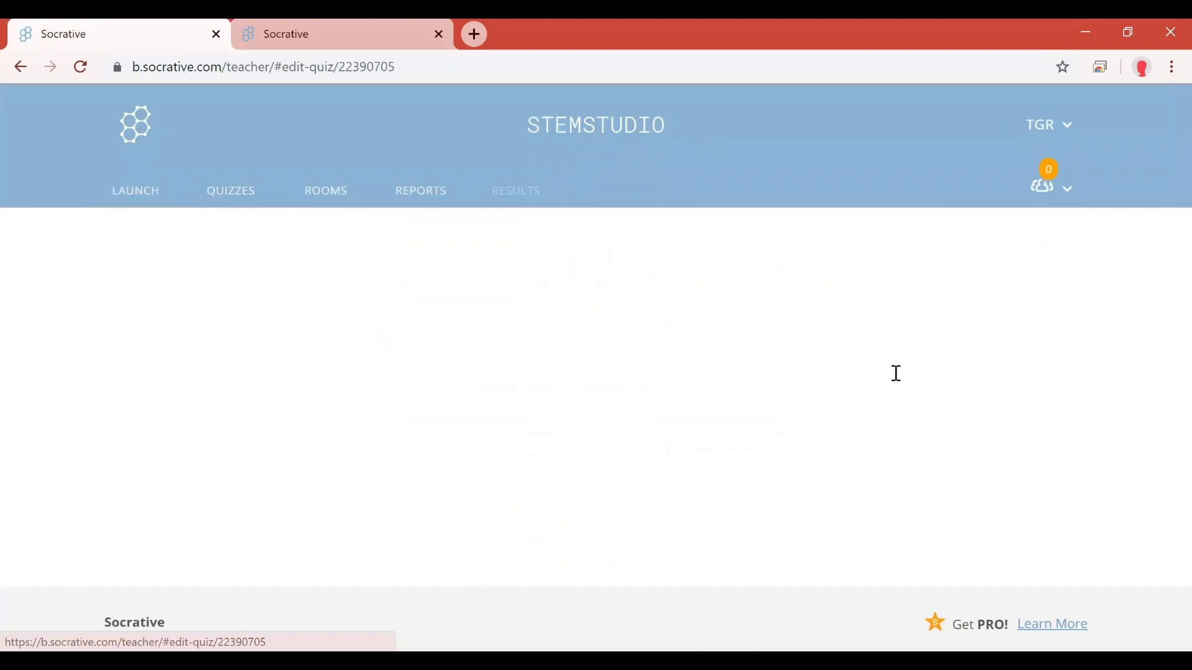
scroll(1115, 415, down, 5)
scroll(300, 224, down, 3)
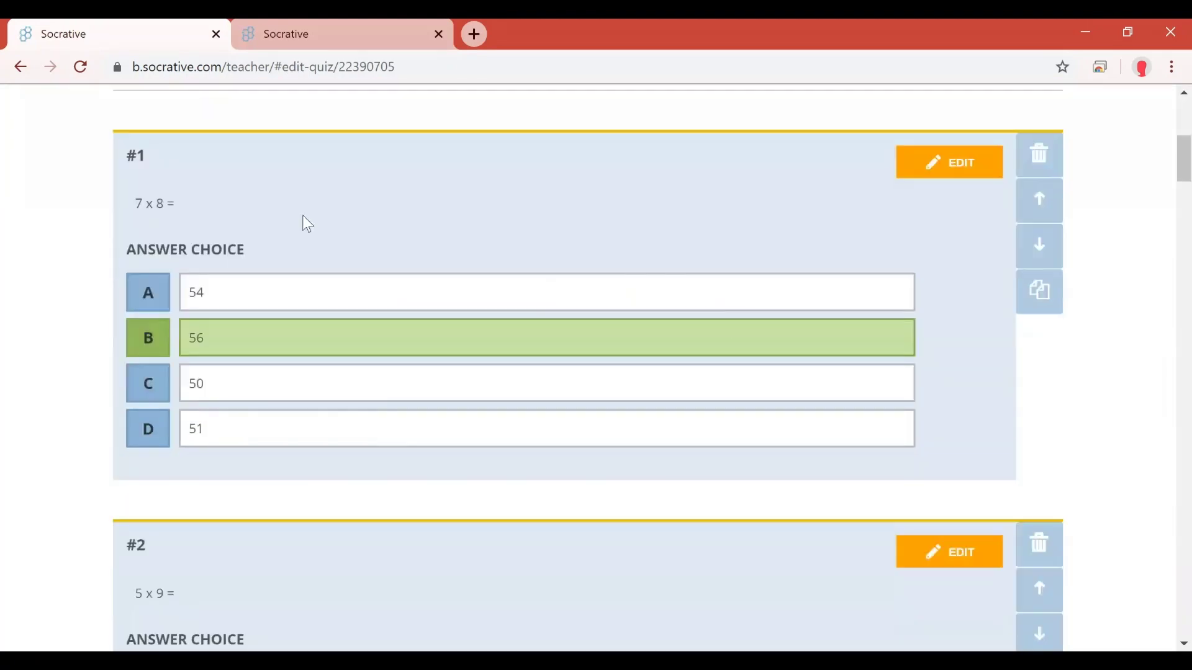
scroll(75, 333, down, 6)
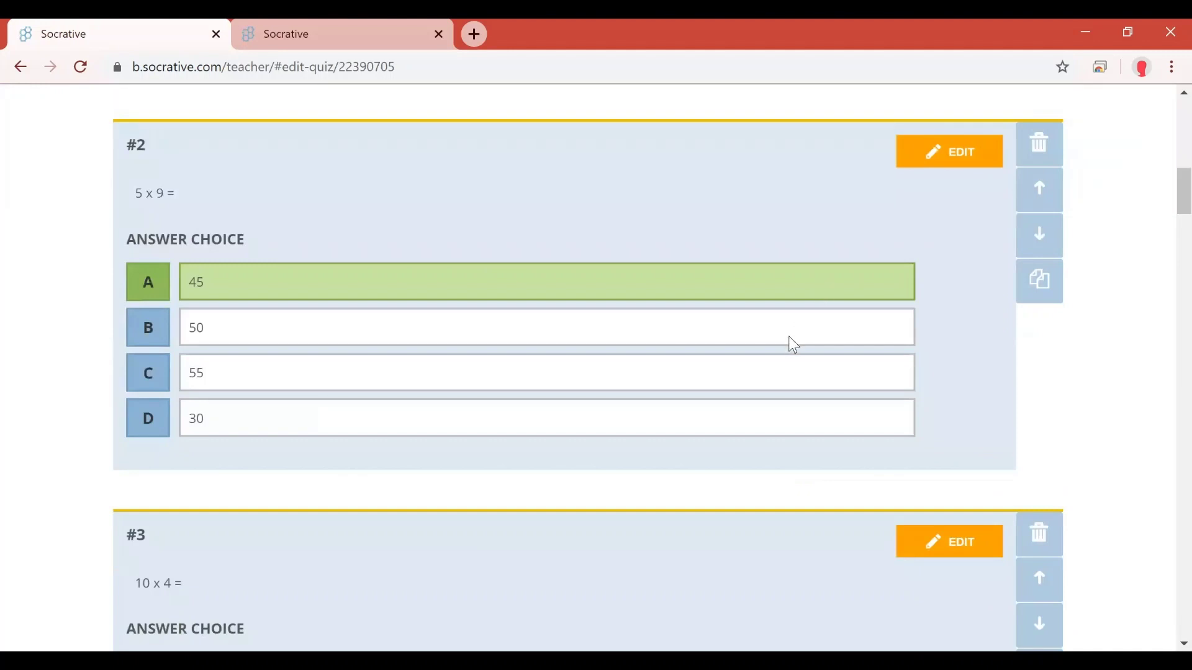
scroll(710, 315, down, 3)
scroll(708, 315, up, 16)
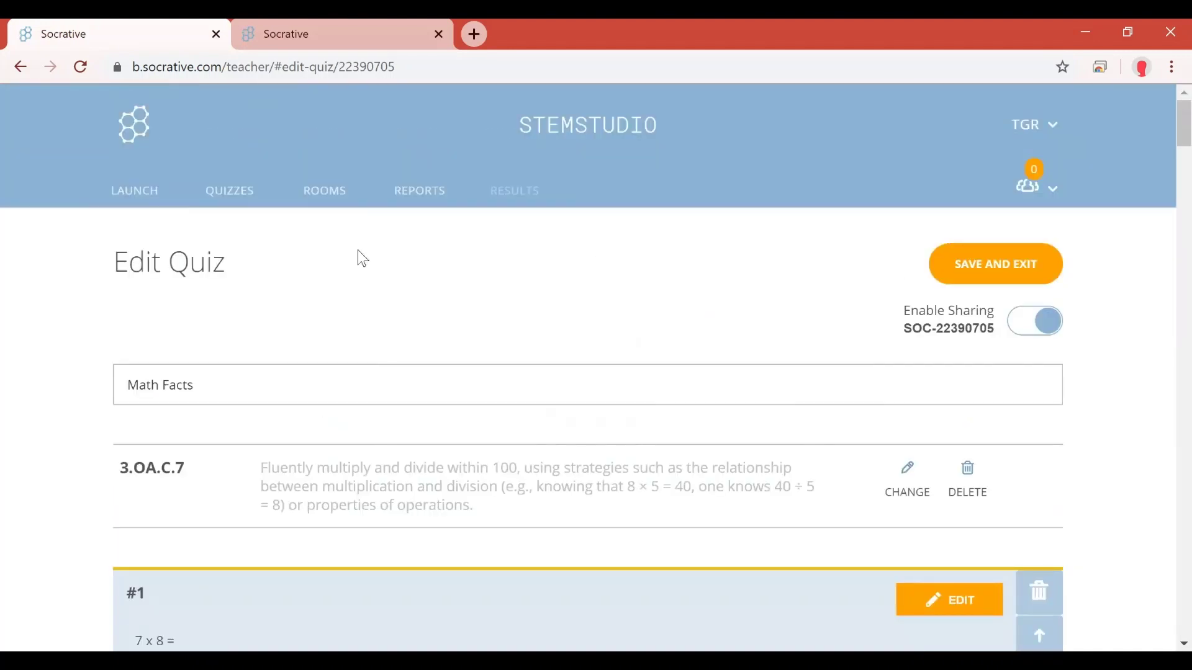
click(229, 192)
scroll(682, 471, down, 4)
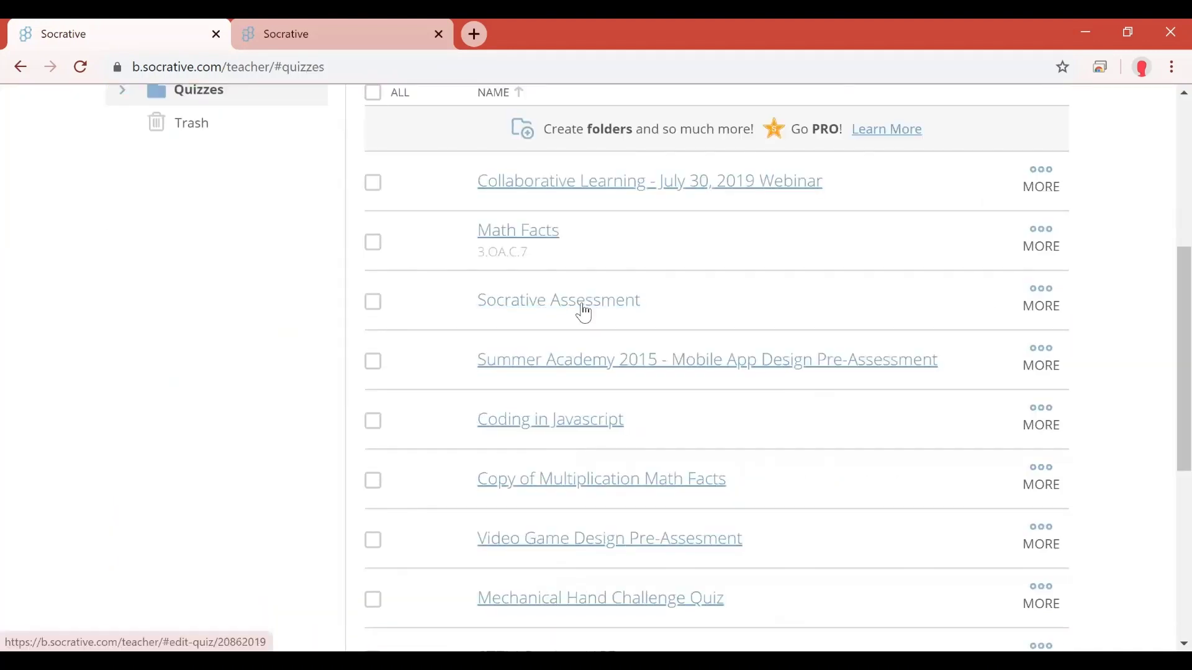
click(596, 424)
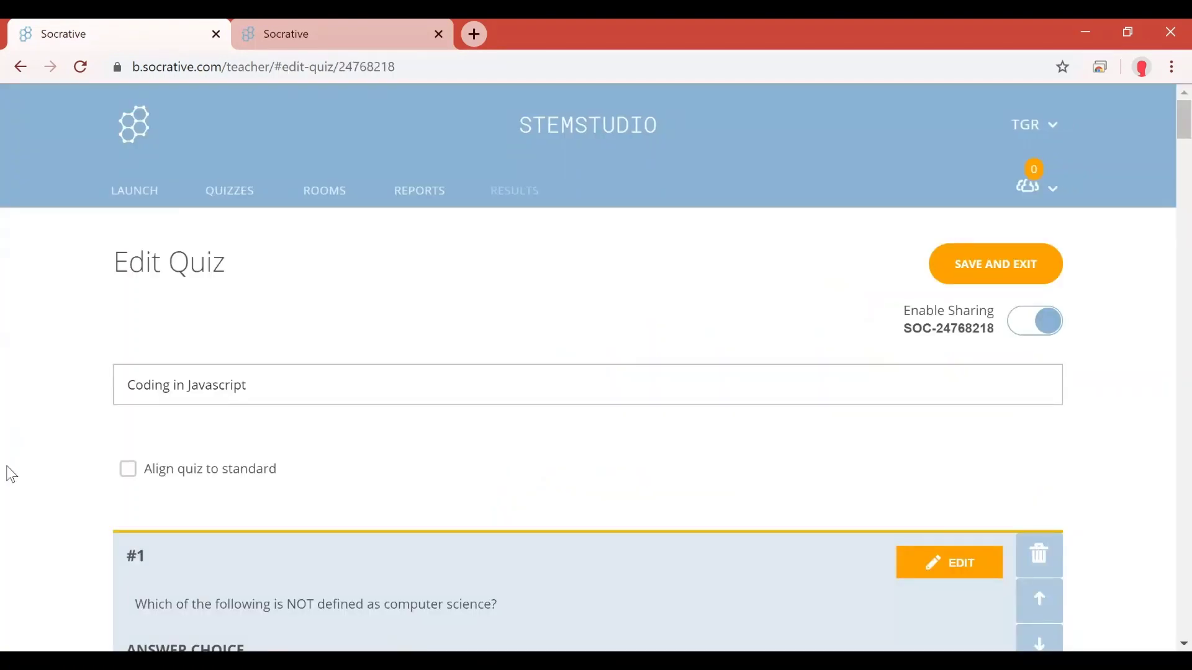
scroll(67, 450, down, 6)
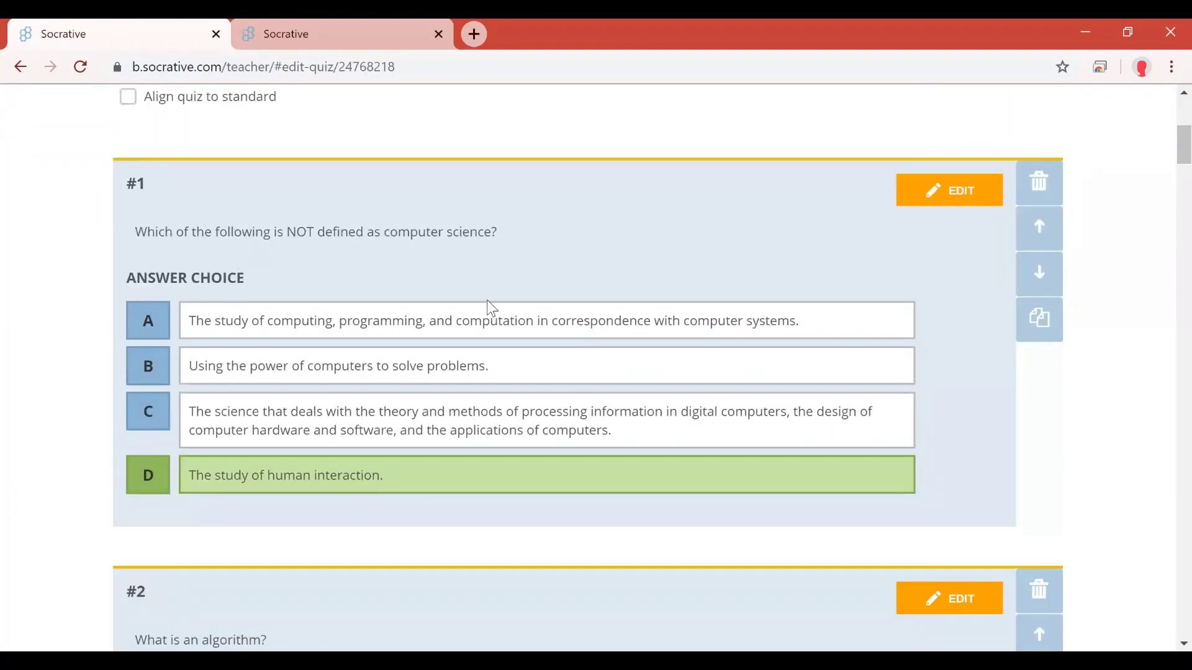
scroll(373, 261, down, 2)
scroll(664, 397, down, 5)
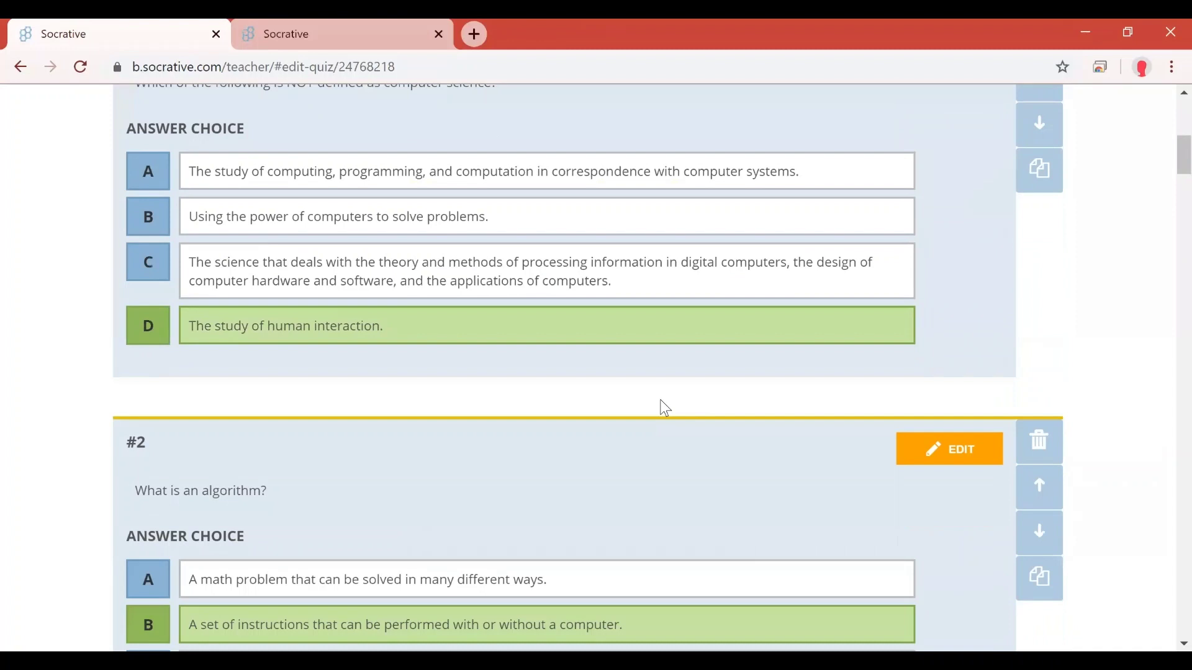
scroll(415, 449, down, 9)
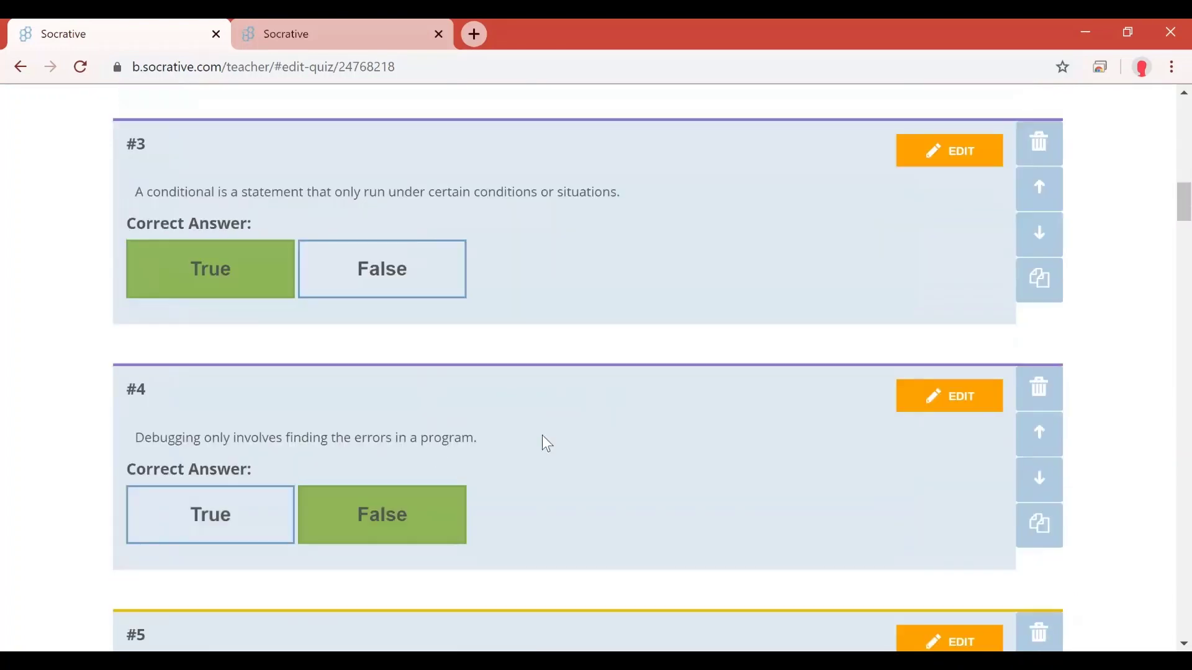
scroll(606, 442, up, 3)
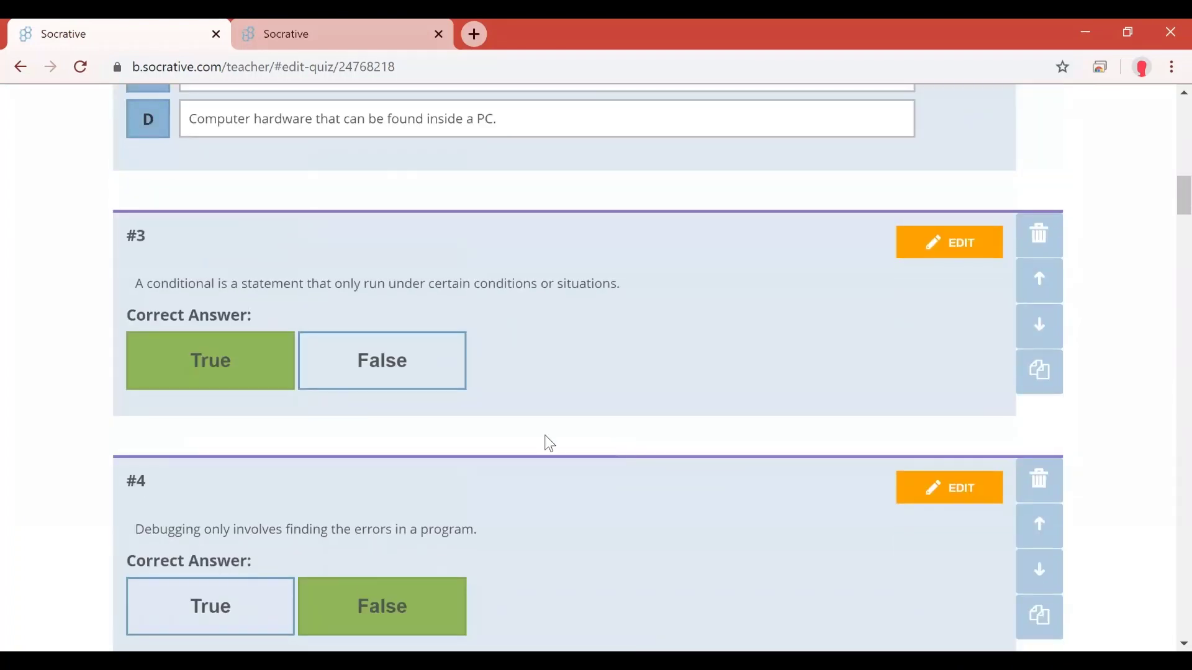
scroll(546, 437, down, 6)
scroll(519, 414, down, 5)
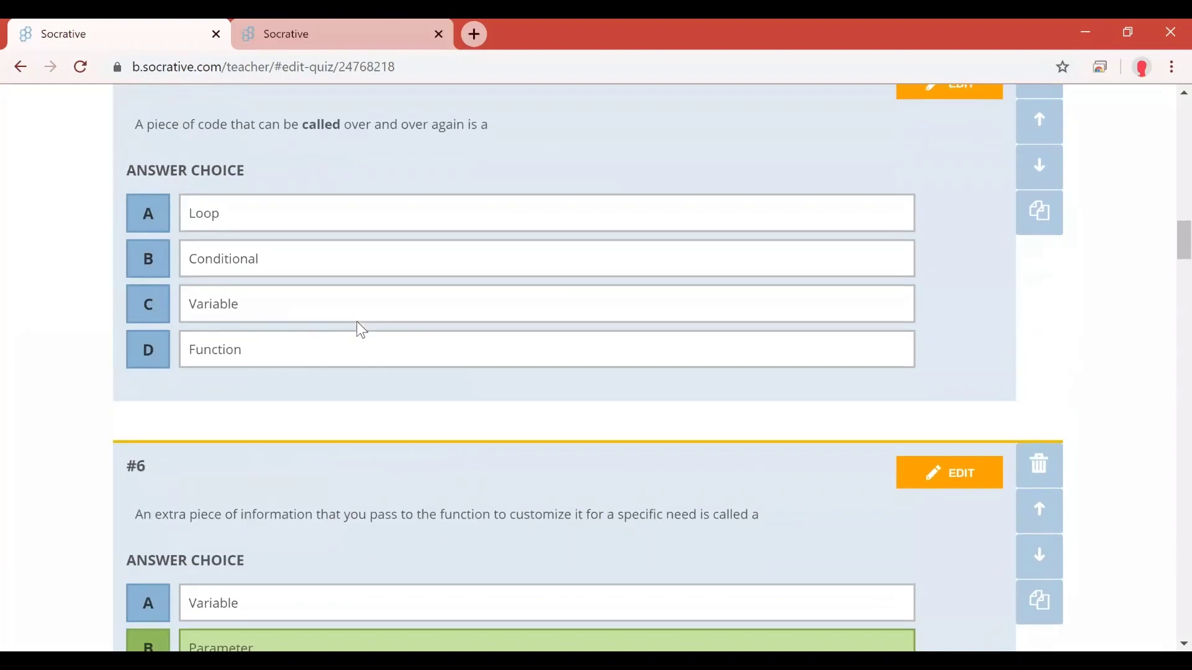
scroll(527, 347, down, 5)
scroll(512, 350, up, 20)
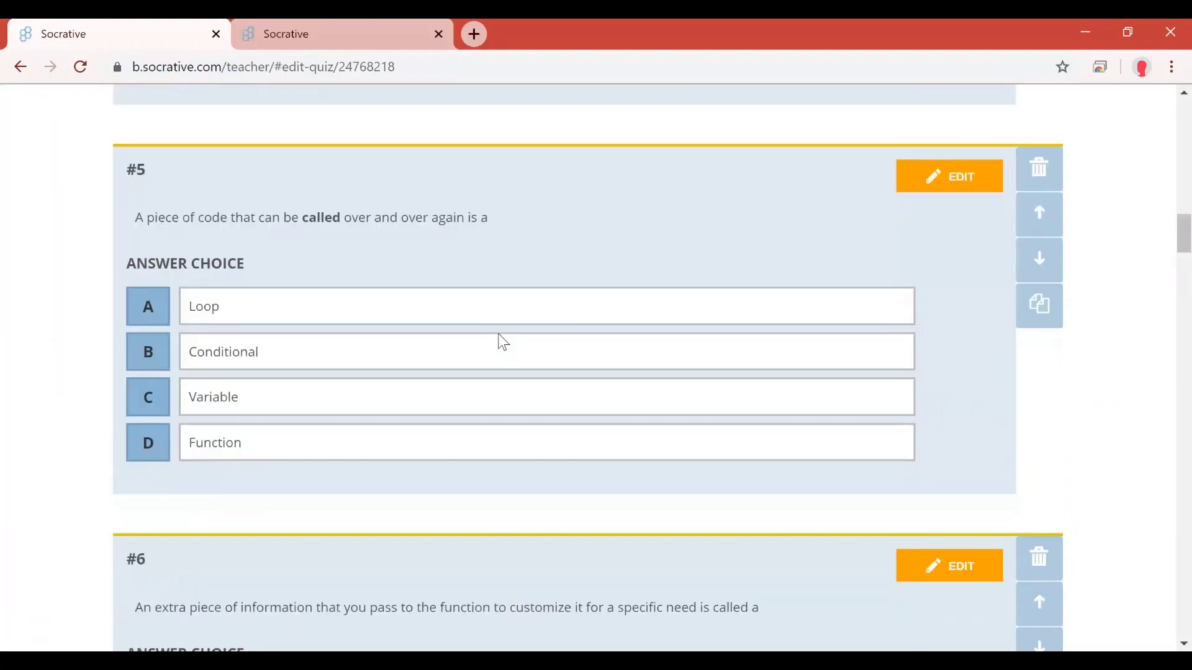
scroll(523, 331, up, 13)
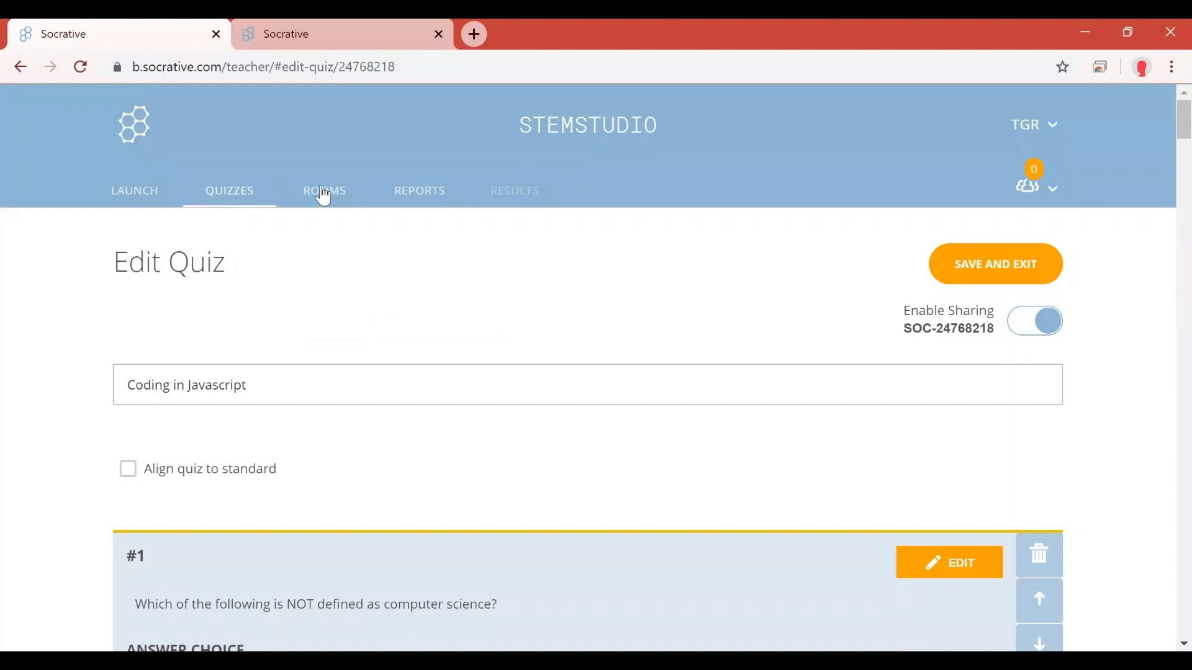
Step: Save the quiz and open the Reports list
click(242, 201)
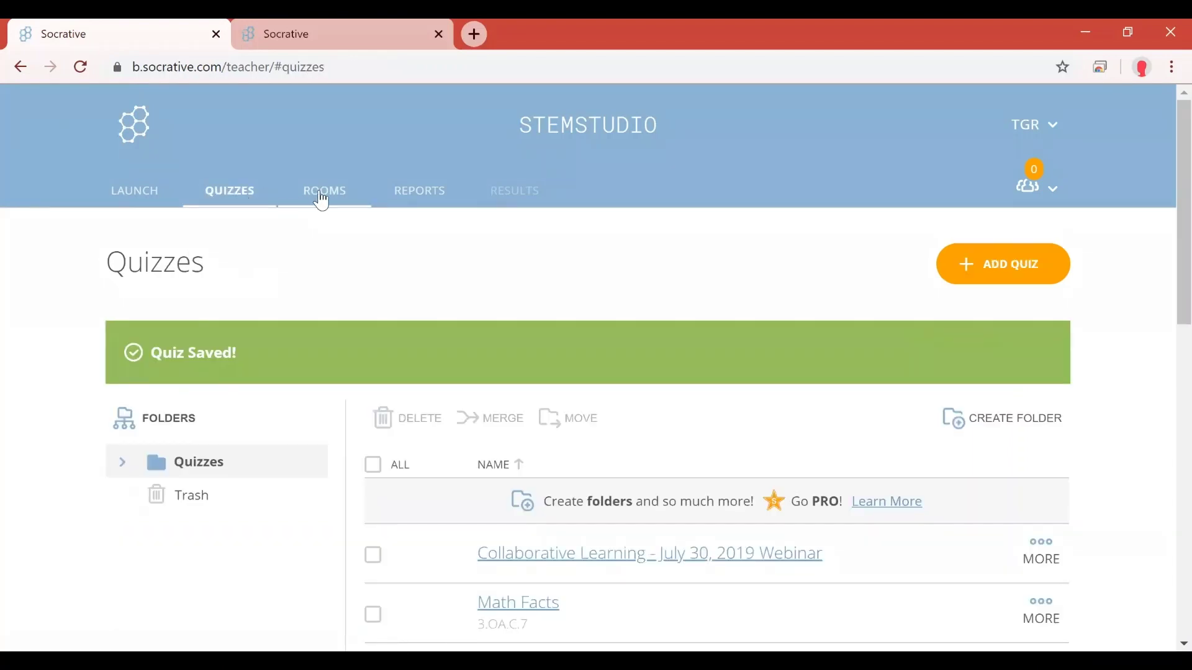
click(407, 197)
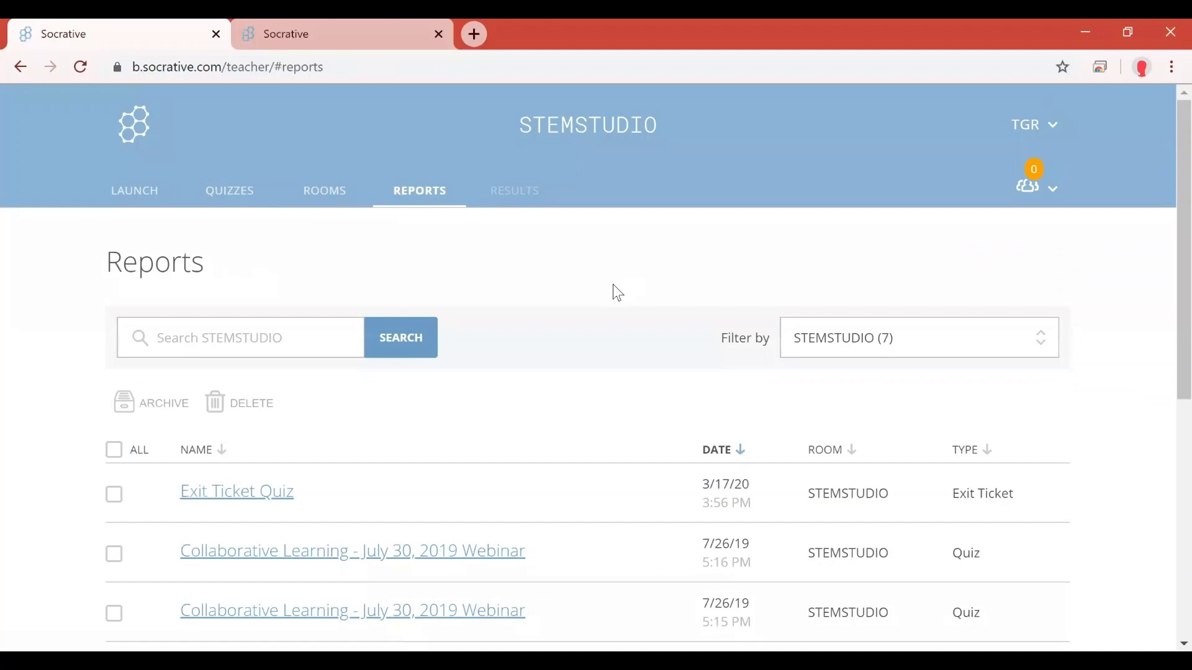
scroll(614, 290, down, 2)
Step: Filter the reports to room TGREDUCODING, after briefly selecting TGREDUCREATE
click(844, 254)
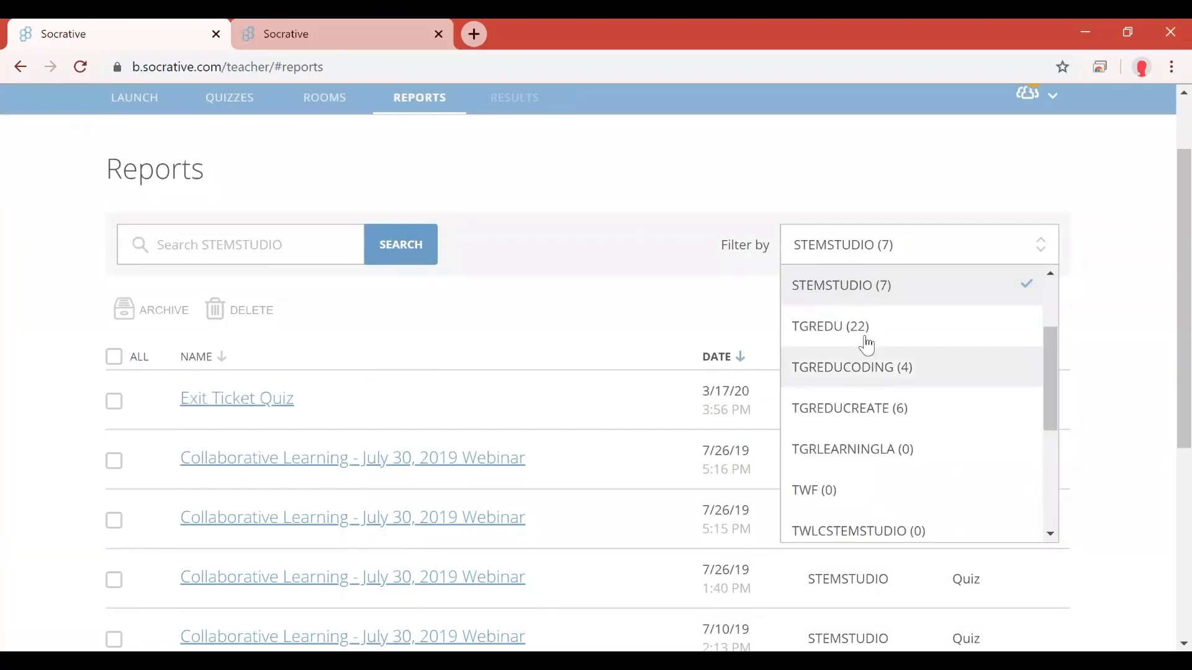
click(886, 417)
click(832, 245)
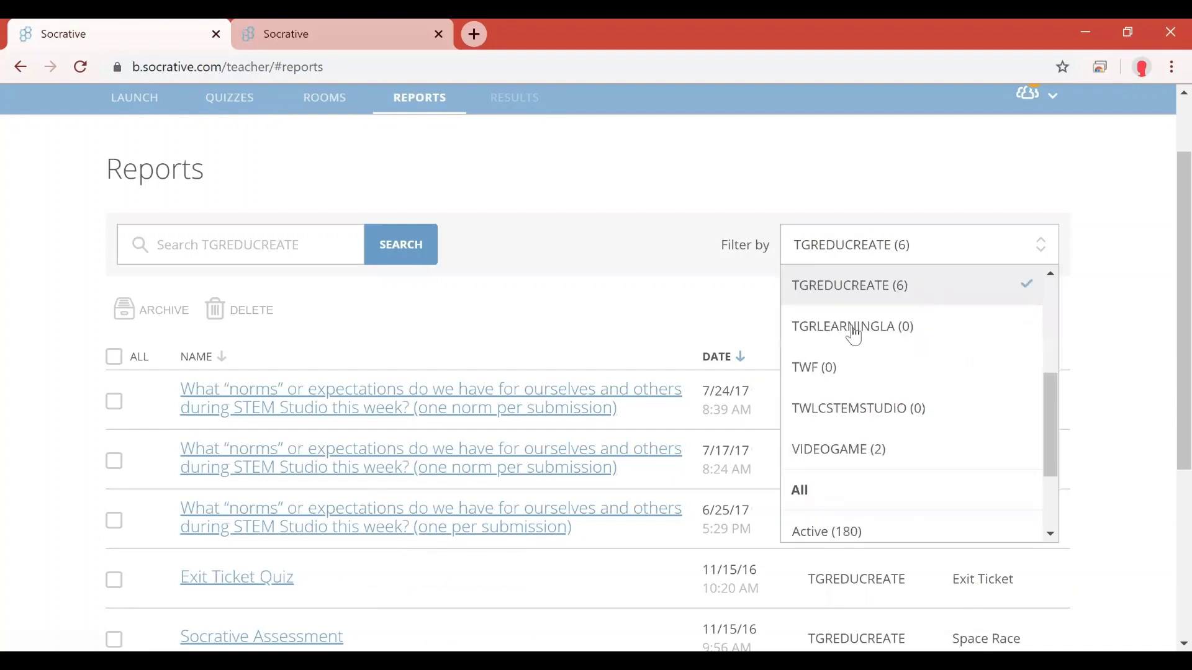
scroll(901, 366, up, 3)
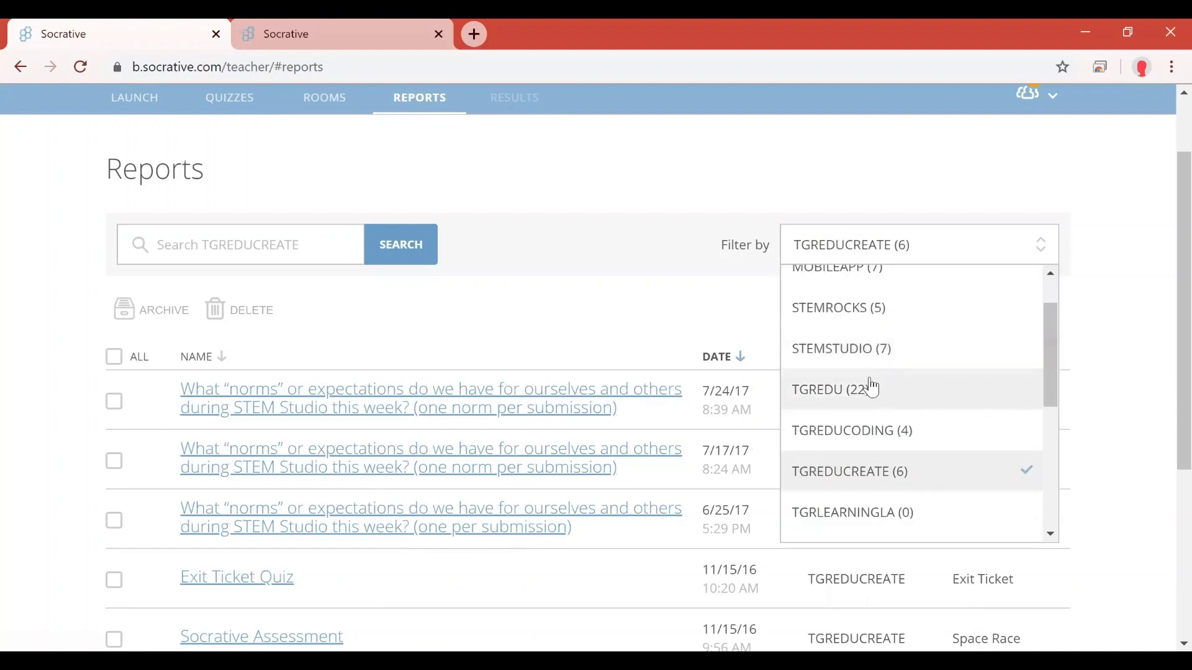
click(869, 431)
scroll(300, 318, down, 2)
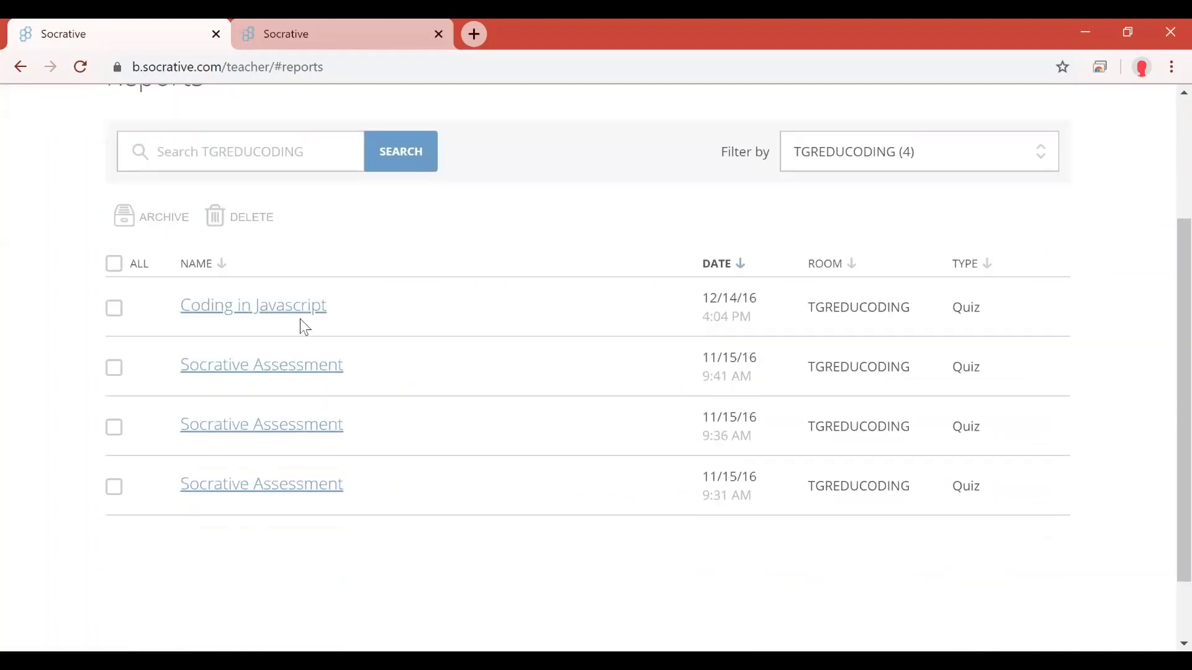
Step: Open the Coding in Javascript report, turn on Show Answers, and scroll across every question column
click(242, 306)
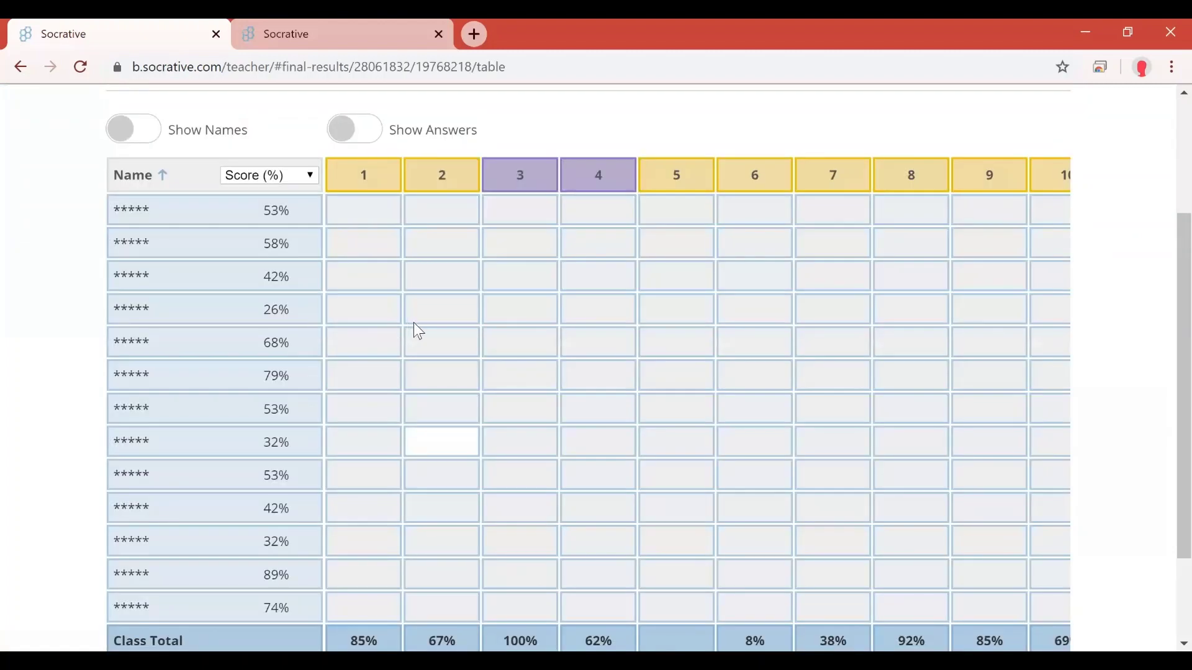
scroll(351, 223, up, 2)
click(351, 224)
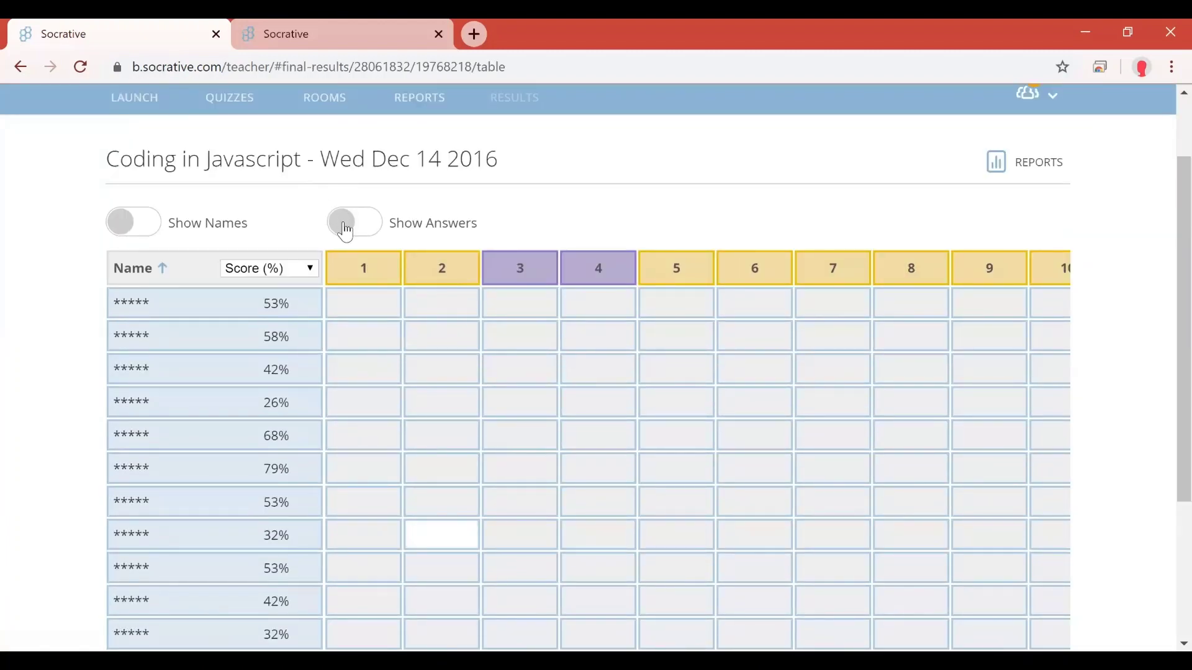
scroll(478, 358, down, 3)
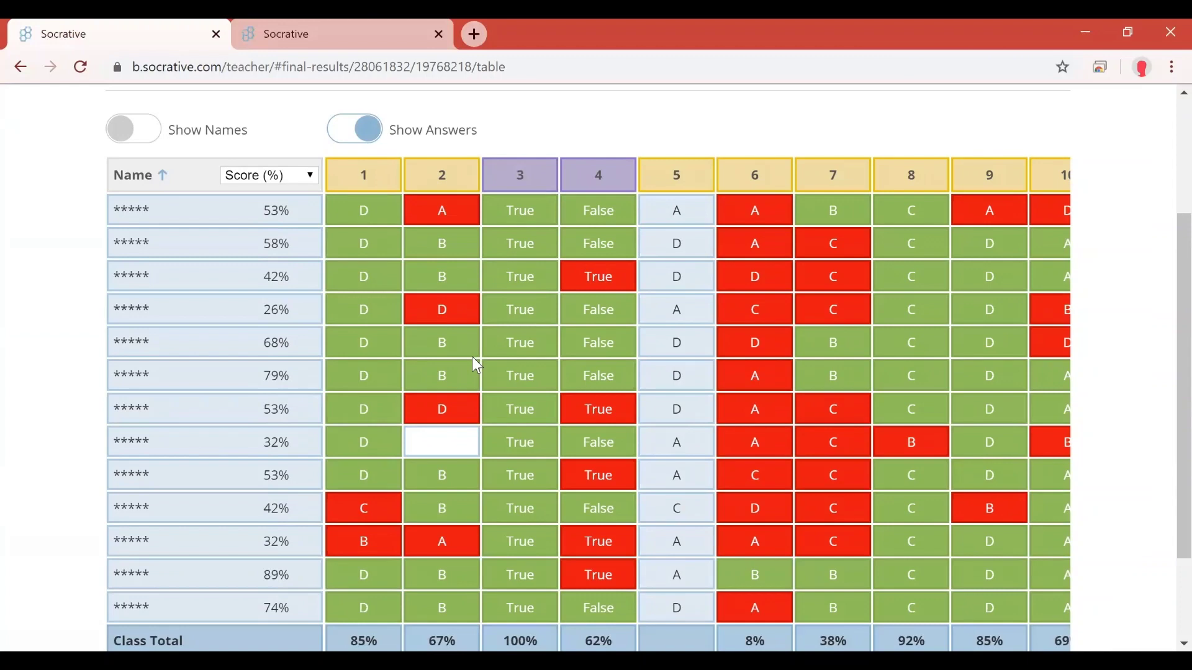
drag(536, 576, 963, 575)
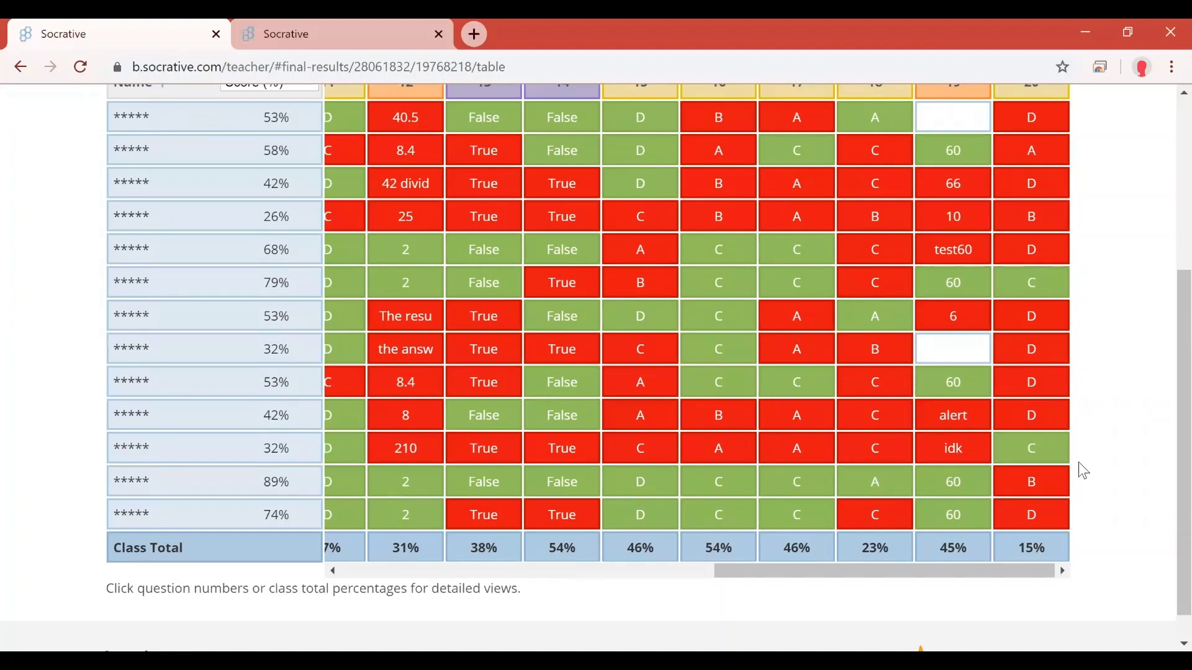
scroll(1119, 444, up, 2)
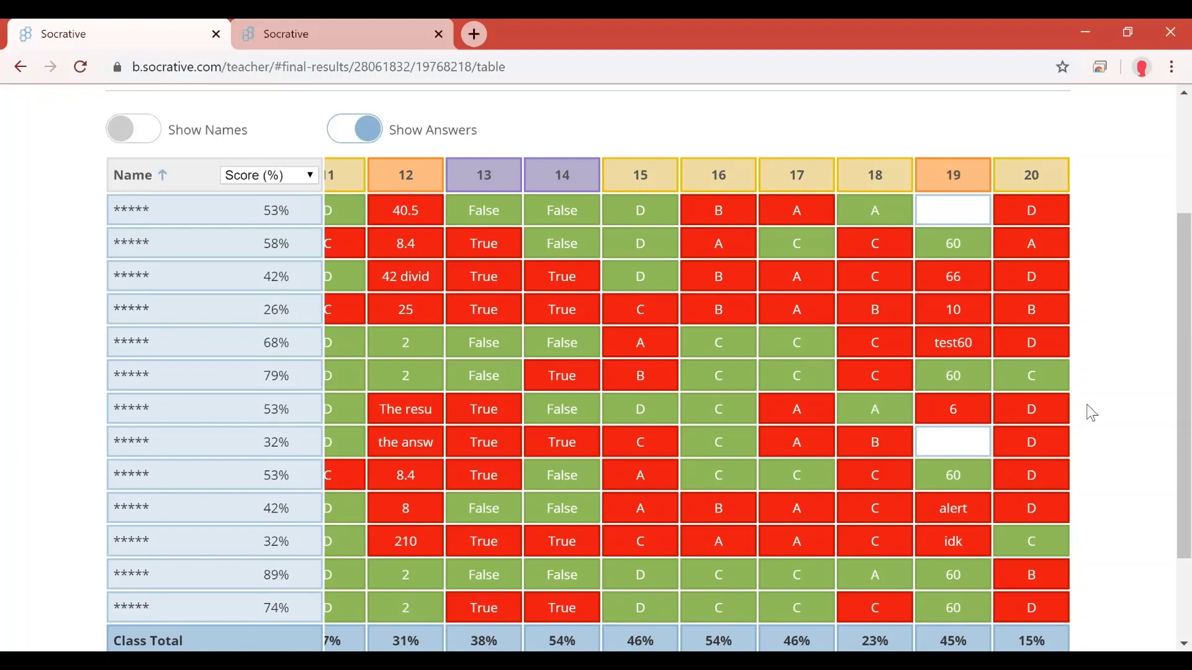
scroll(1129, 390, down, 2)
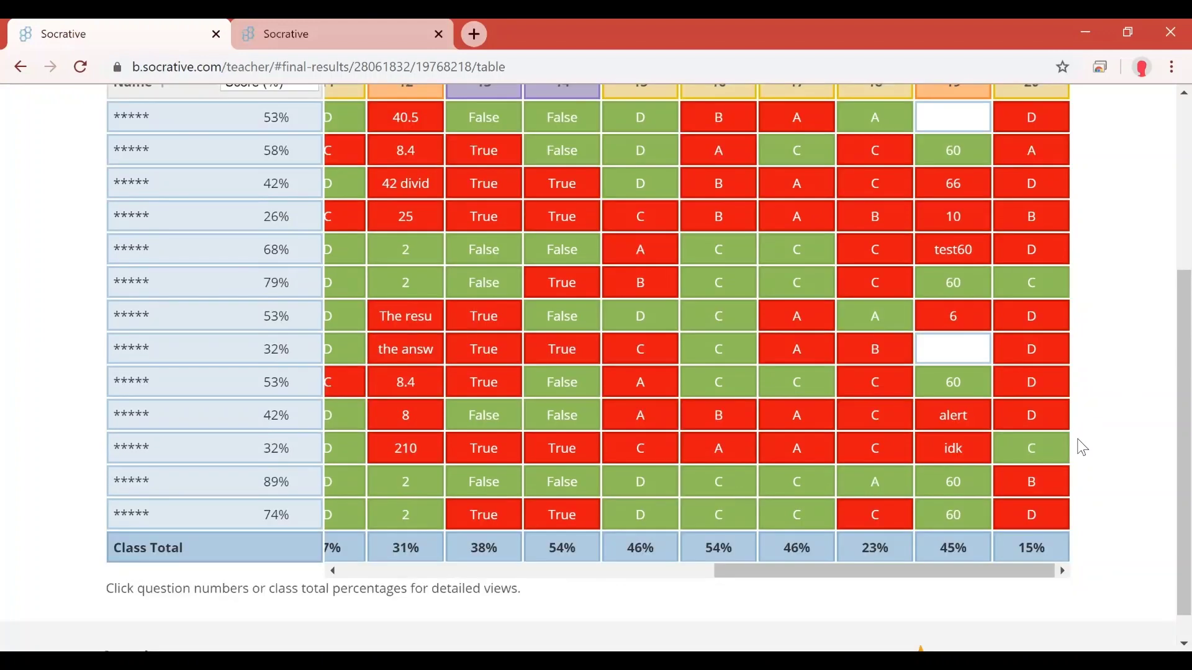
drag(929, 576, 484, 606)
scroll(1104, 404, up, 2)
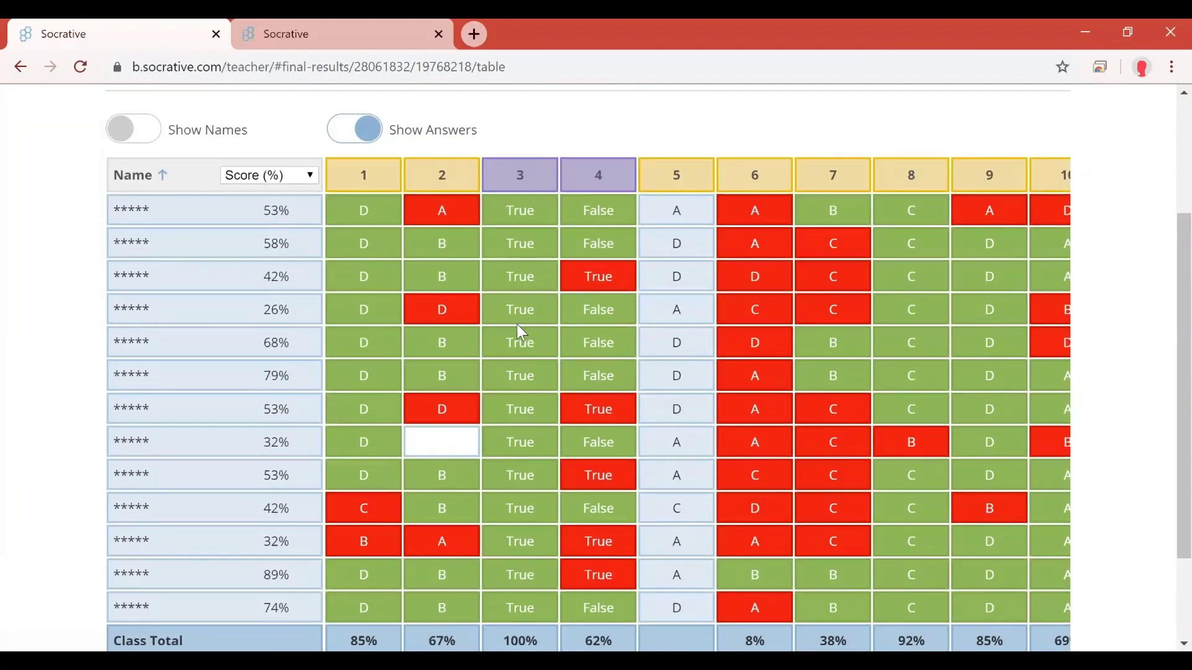
scroll(521, 333, up, 3)
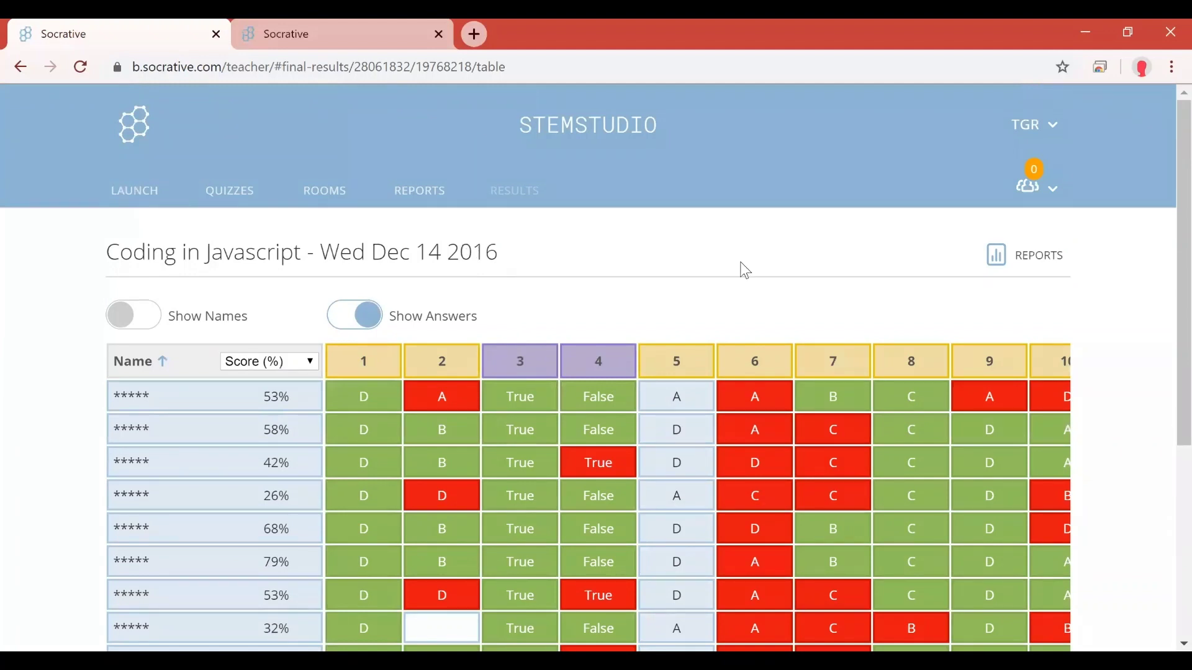
click(1021, 256)
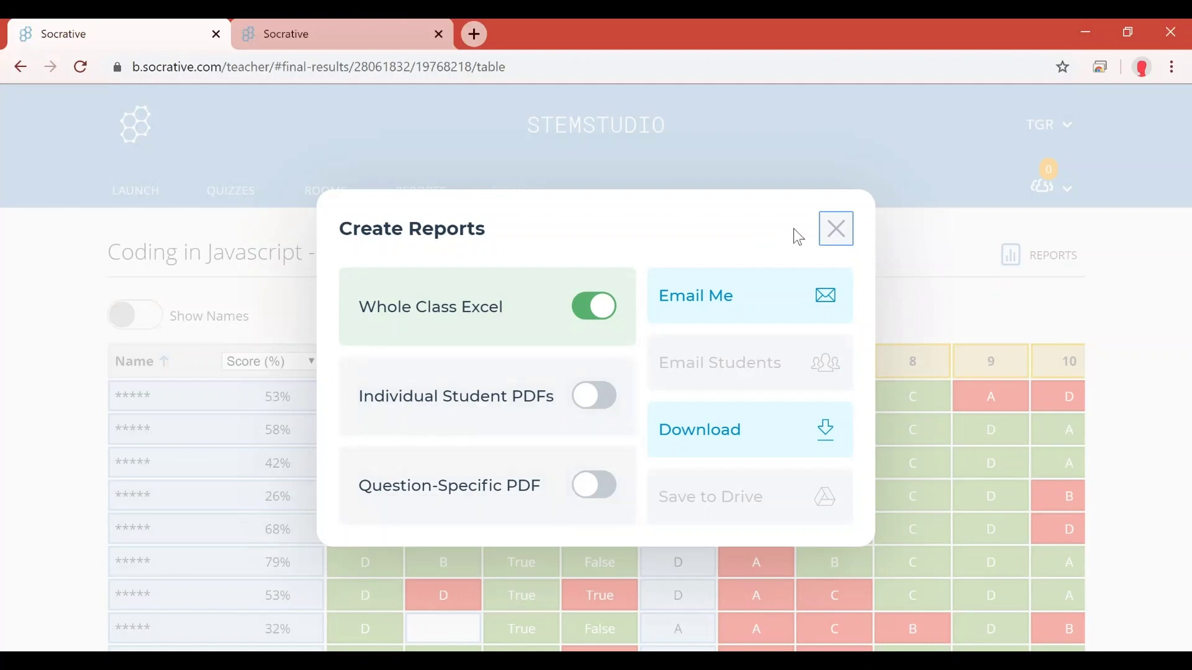
click(835, 229)
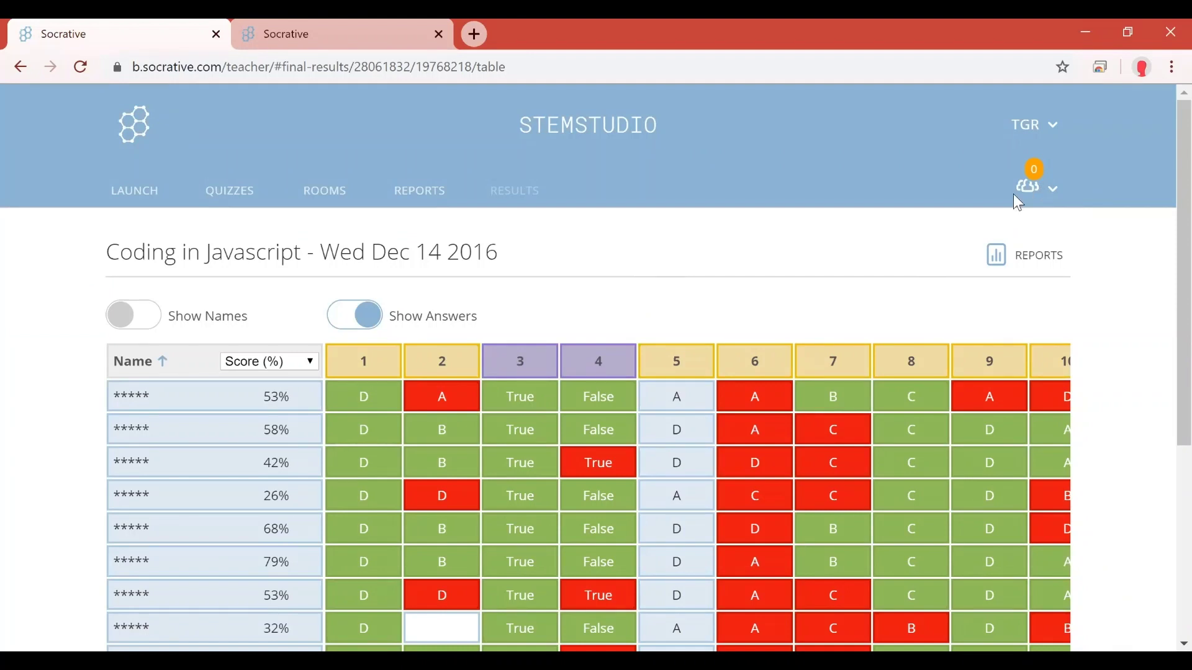
click(1053, 188)
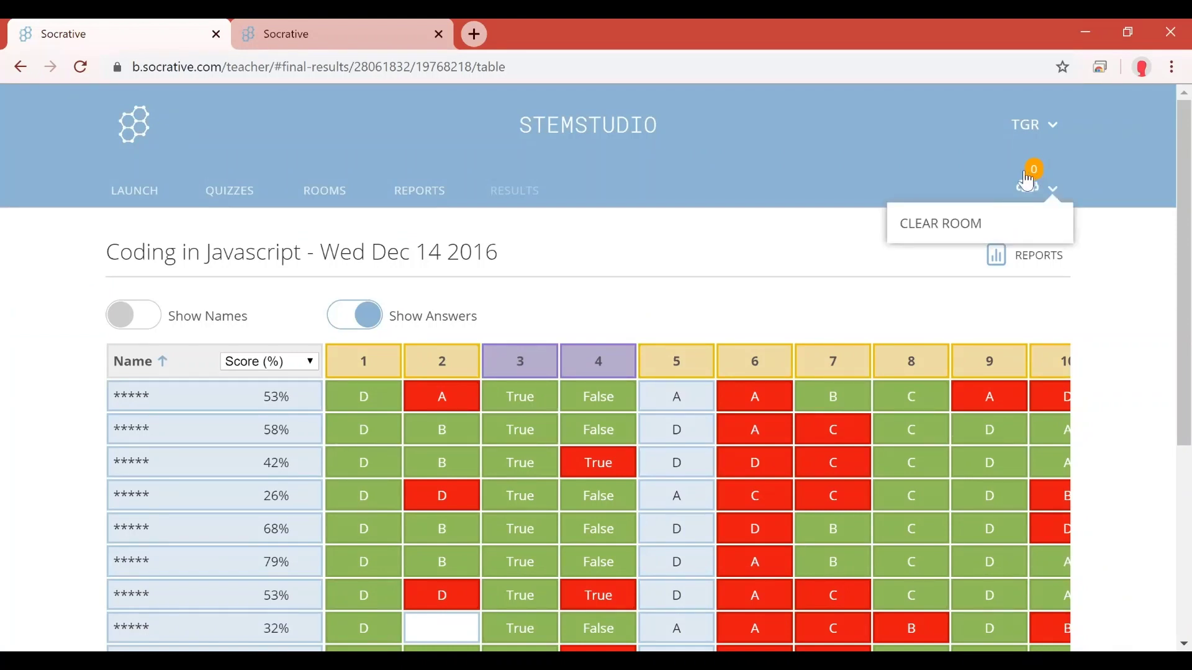
click(1030, 185)
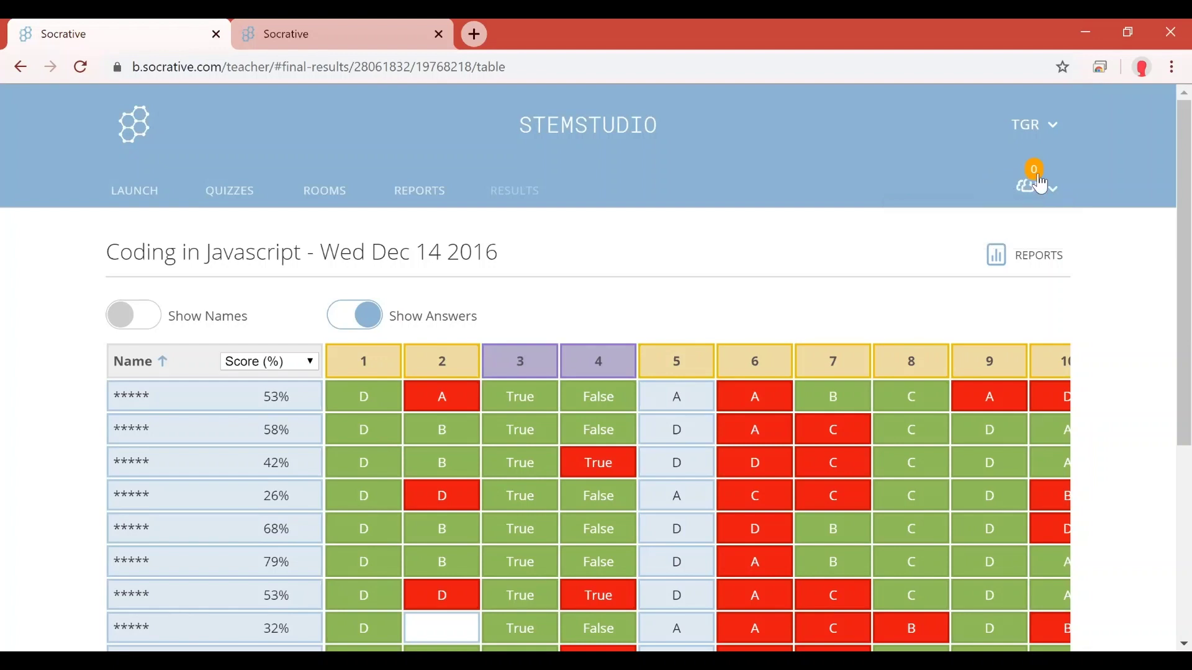
click(1032, 185)
click(736, 238)
Step: Launch the Exit Ticket and step through its live results from question 1 to question 3
click(137, 194)
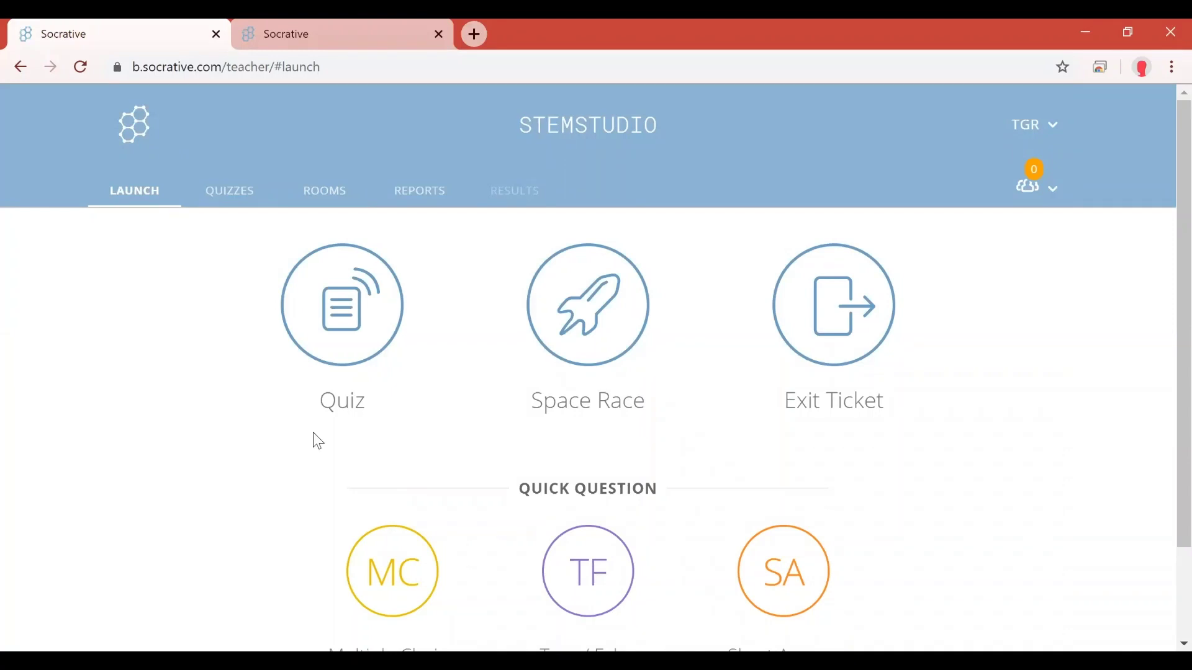
click(838, 320)
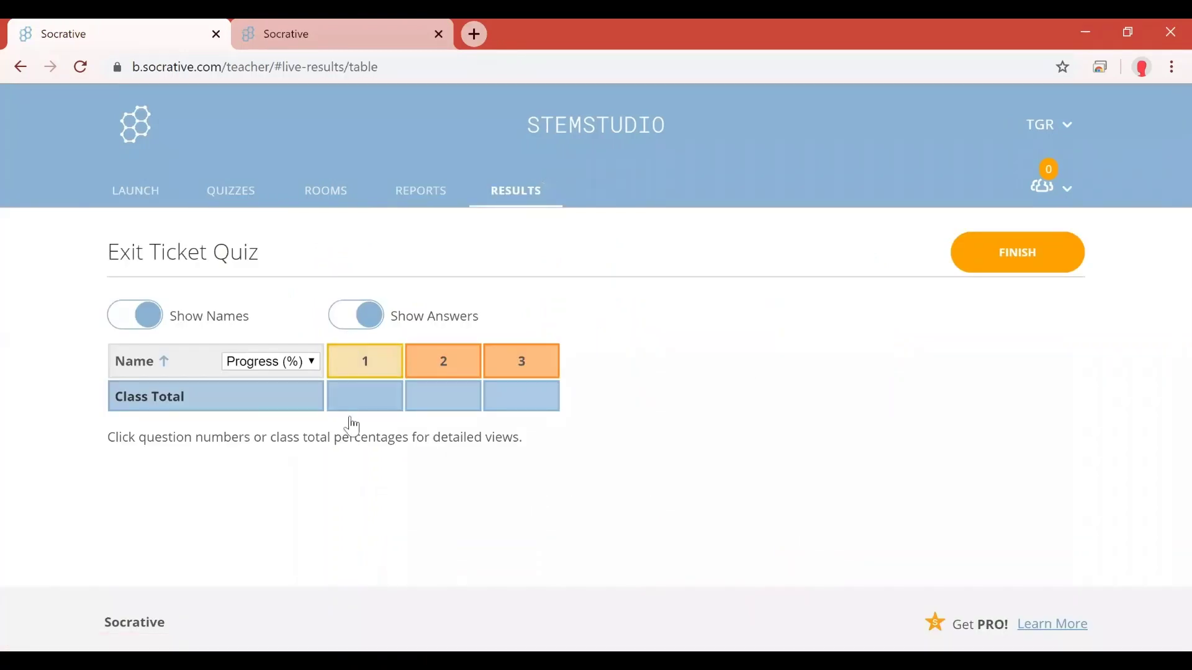
click(380, 363)
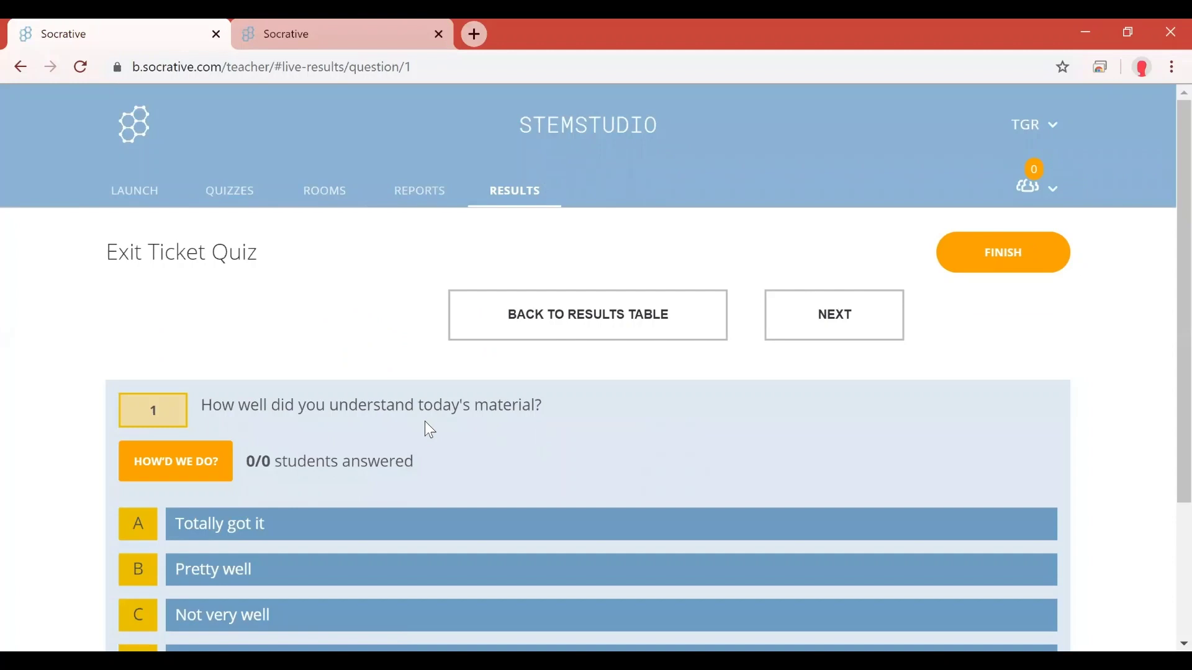
scroll(415, 433, down, 2)
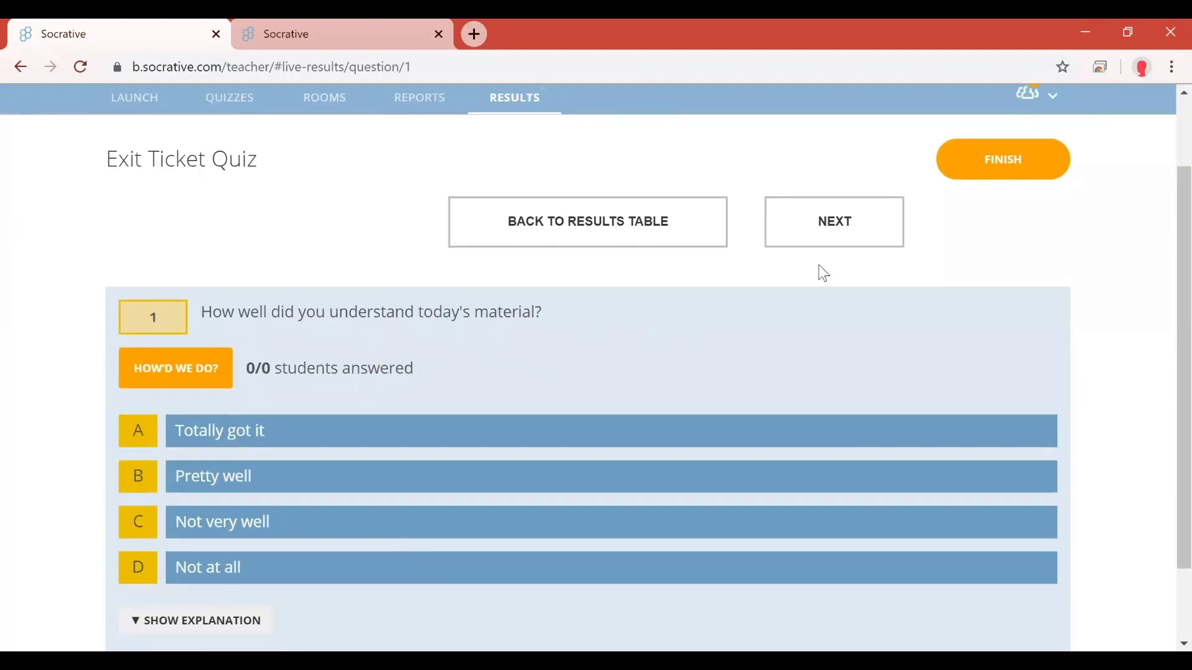
click(828, 237)
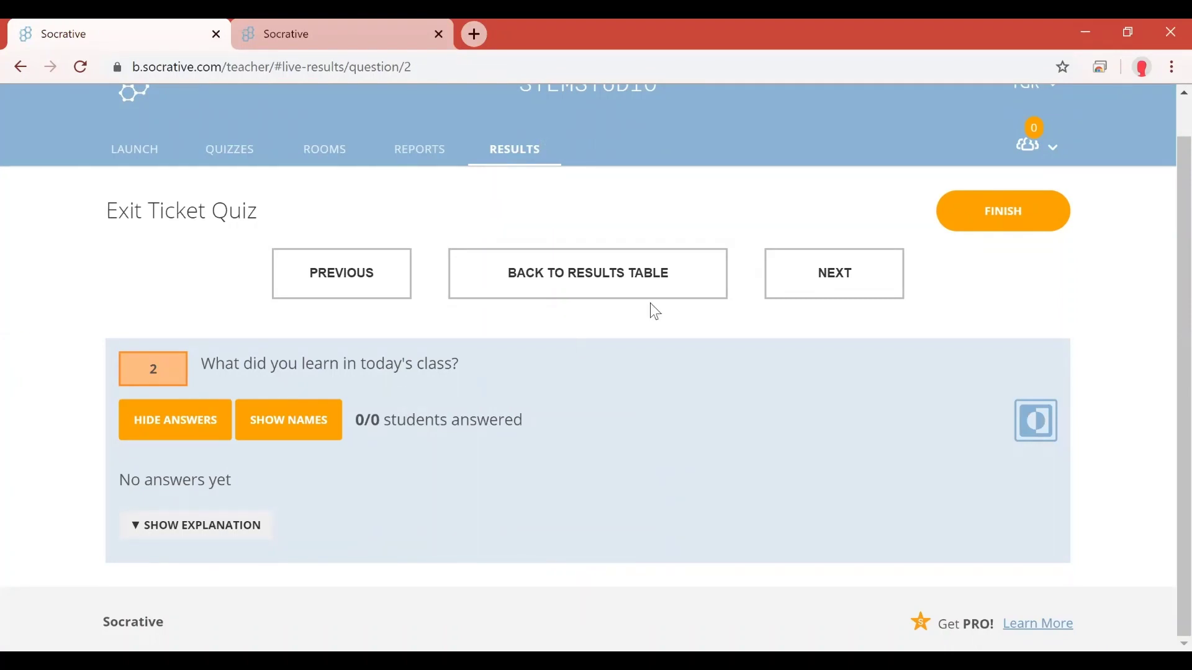
click(787, 296)
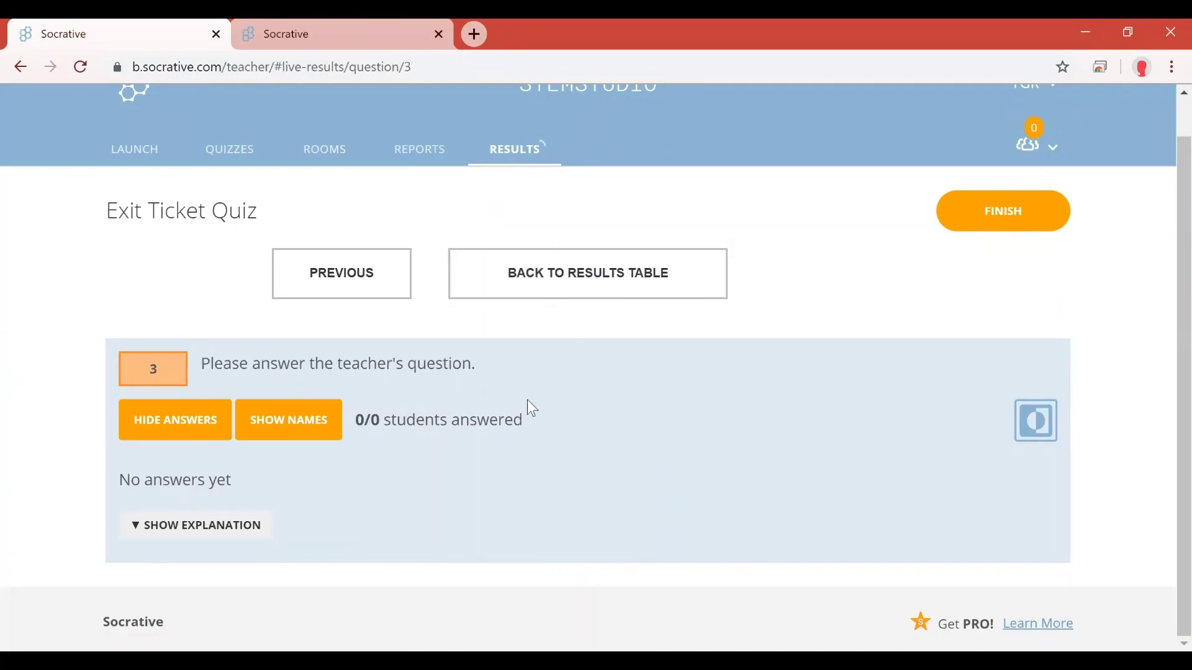